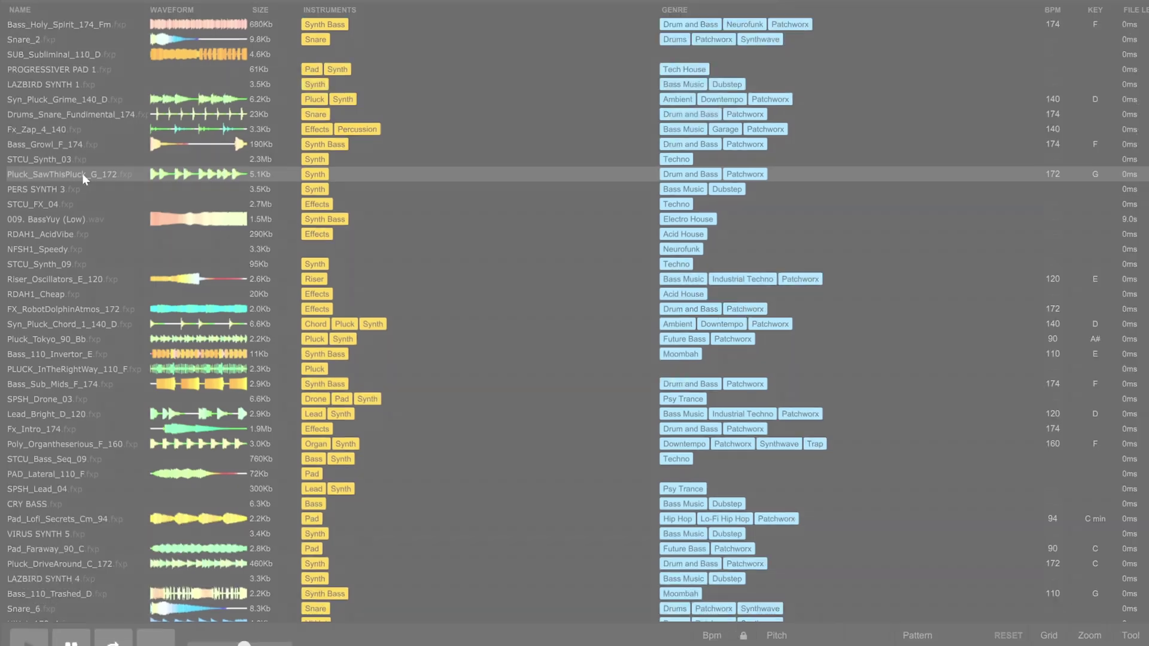
Step: Bring up a preset sample's action menu, then open the Audio Boutique folder in the library
right_click(84, 178)
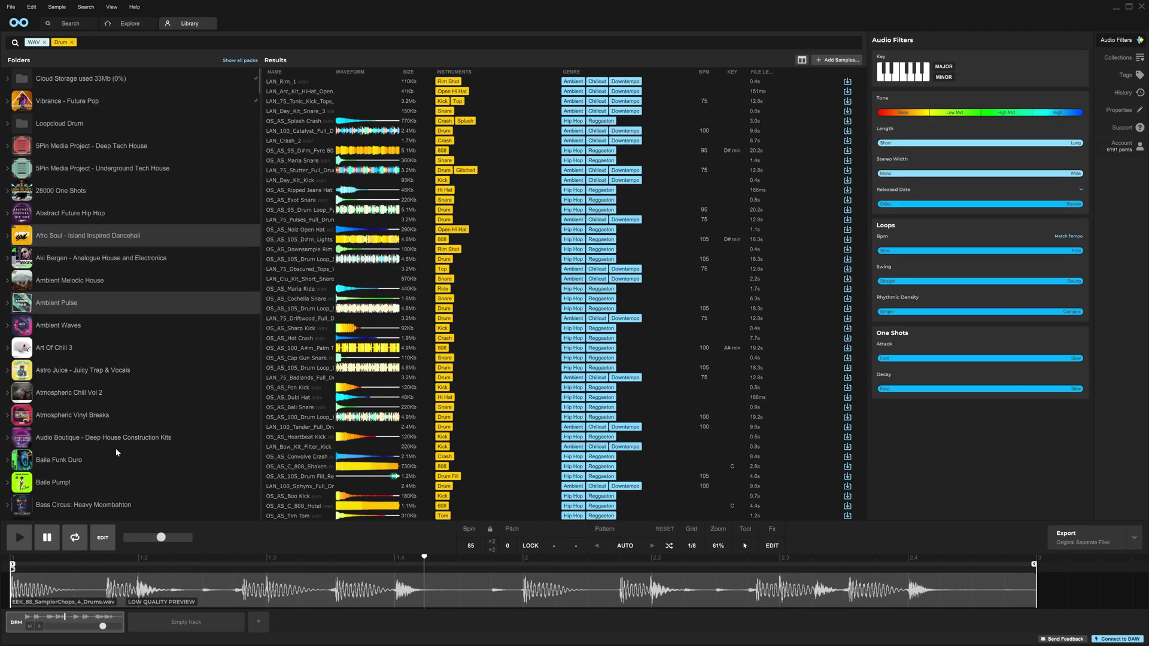
click(116, 443)
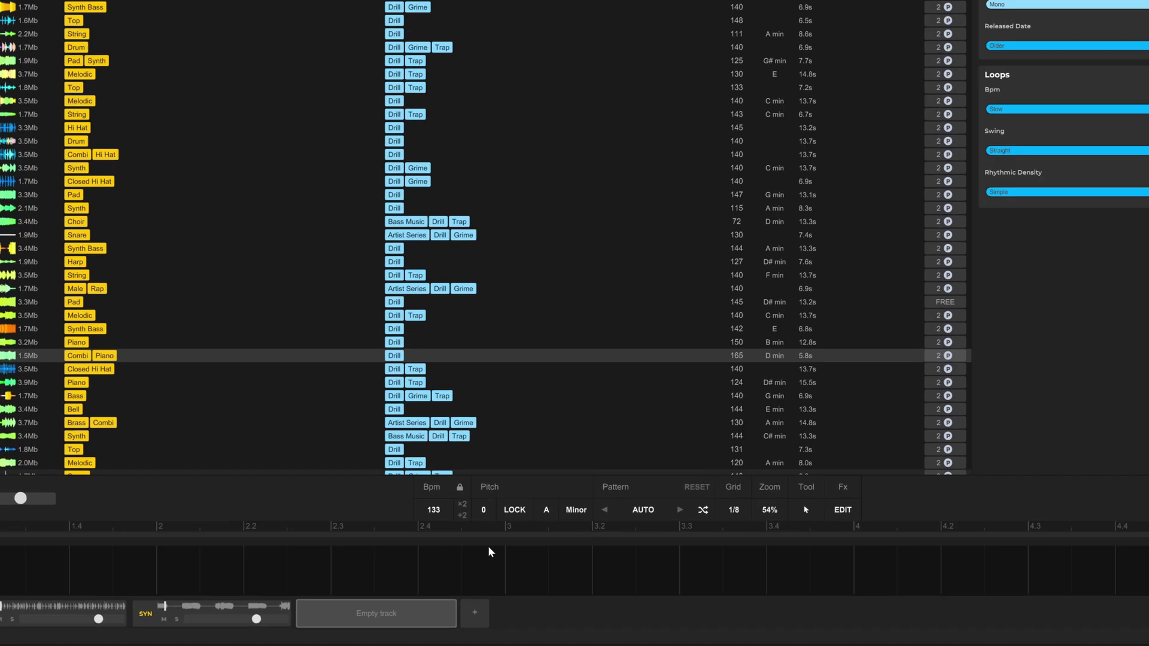
Step: Lock pitch so the loops auto-transpose to target key A with the Minor scale
click(515, 510)
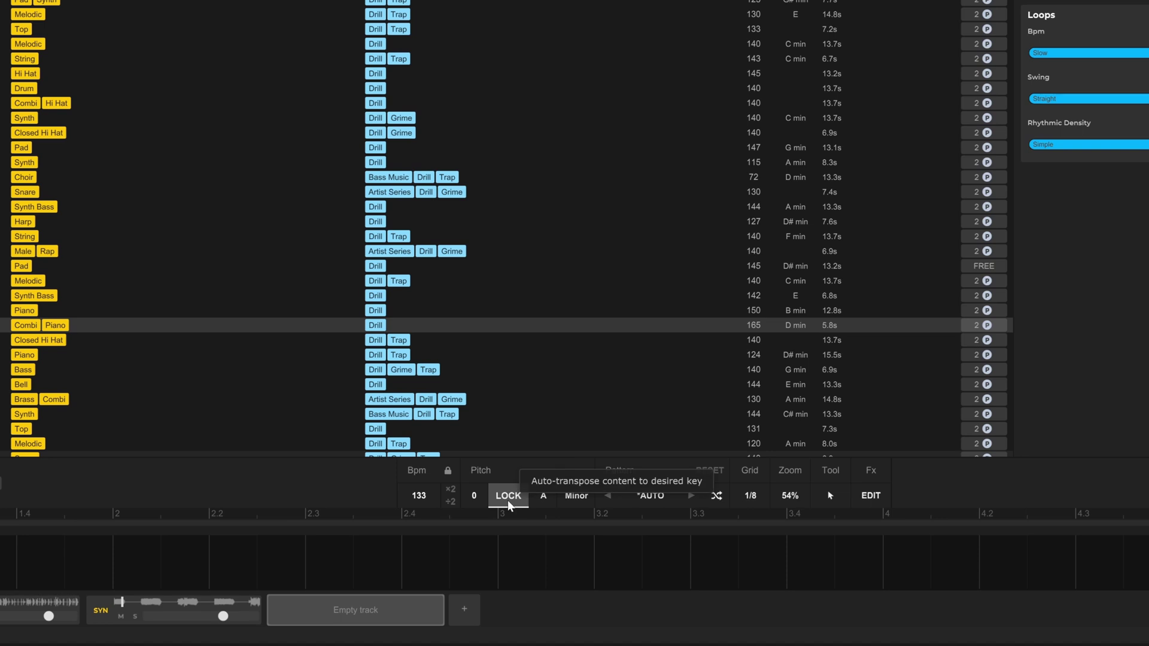
click(544, 499)
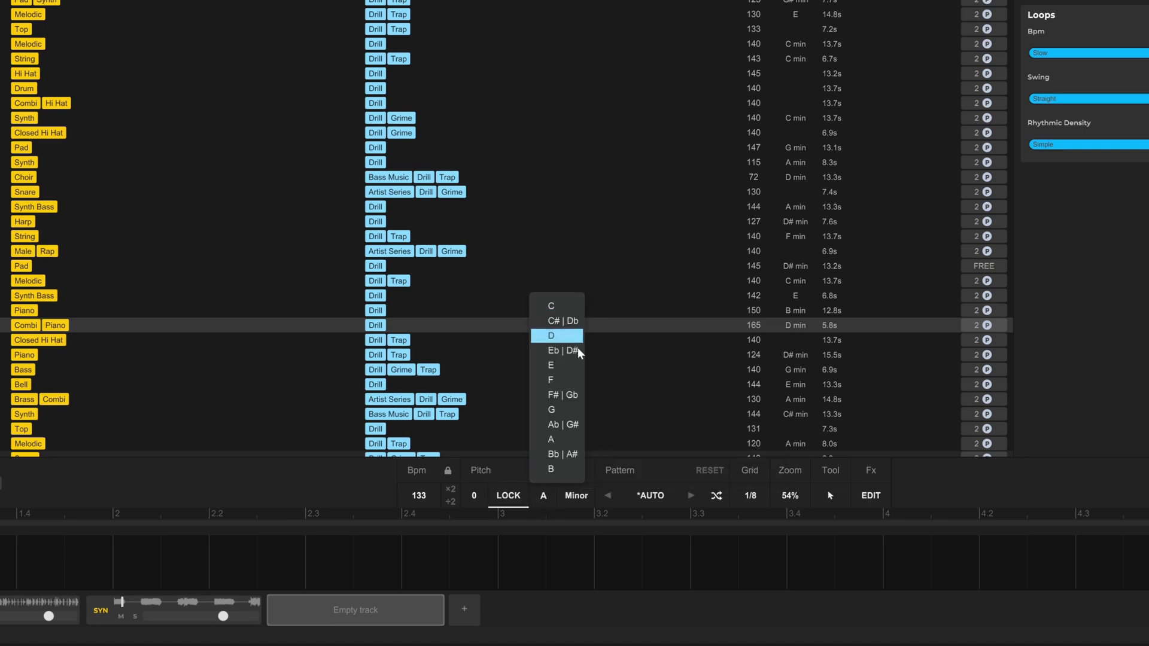
click(568, 441)
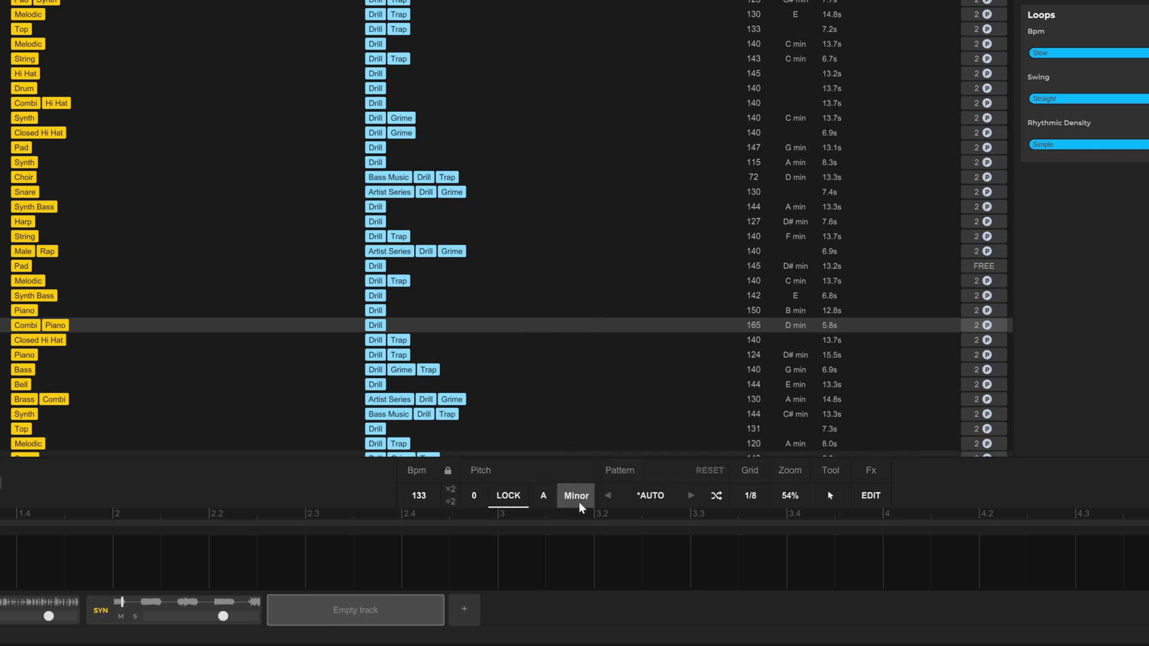
click(578, 501)
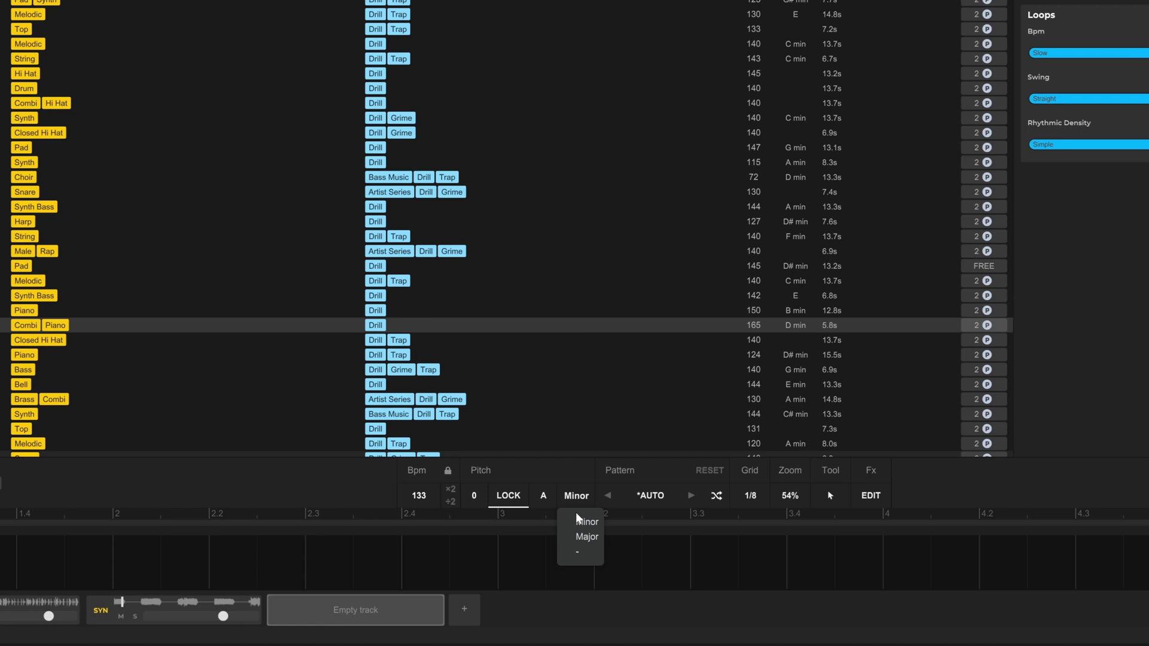
click(545, 496)
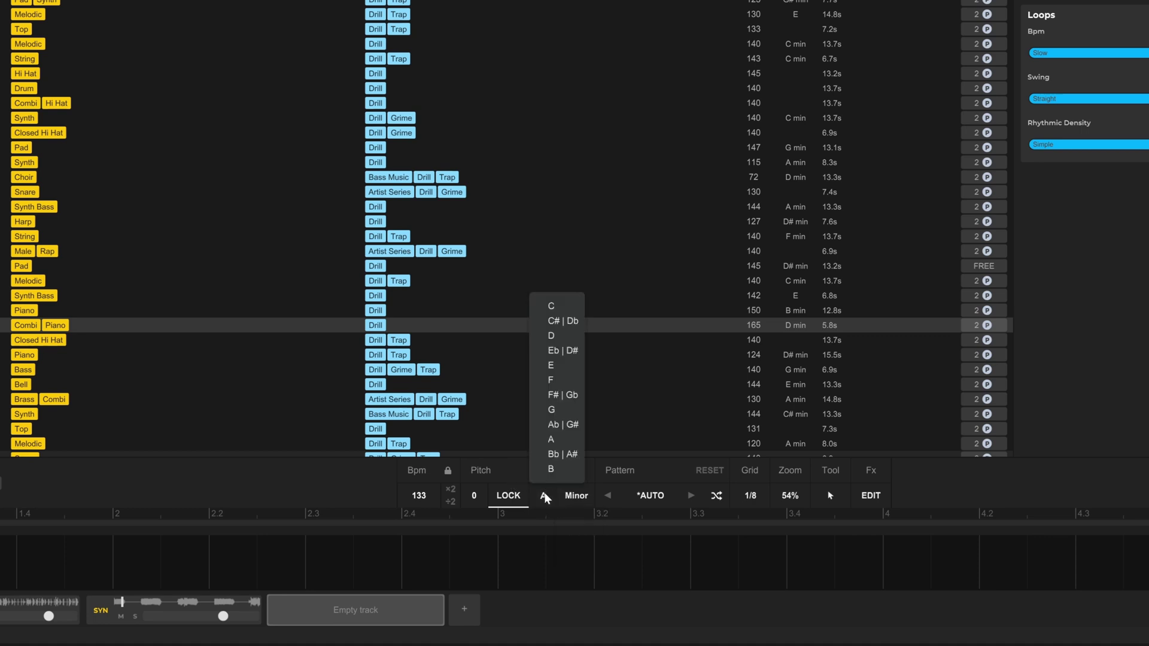
click(578, 498)
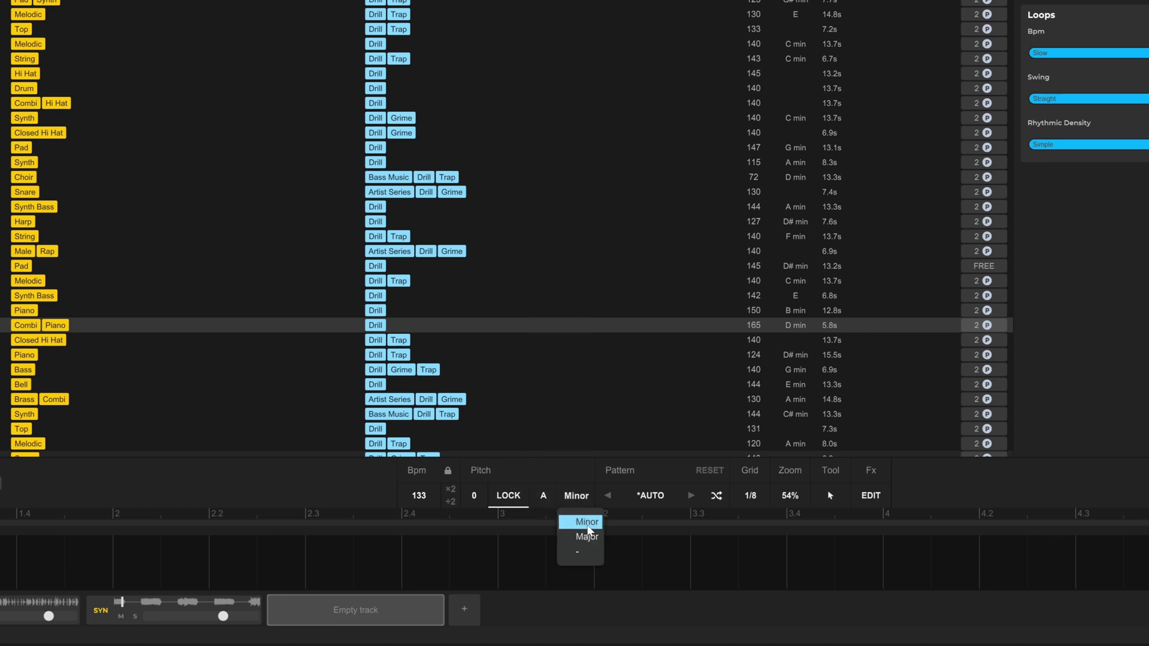
click(587, 529)
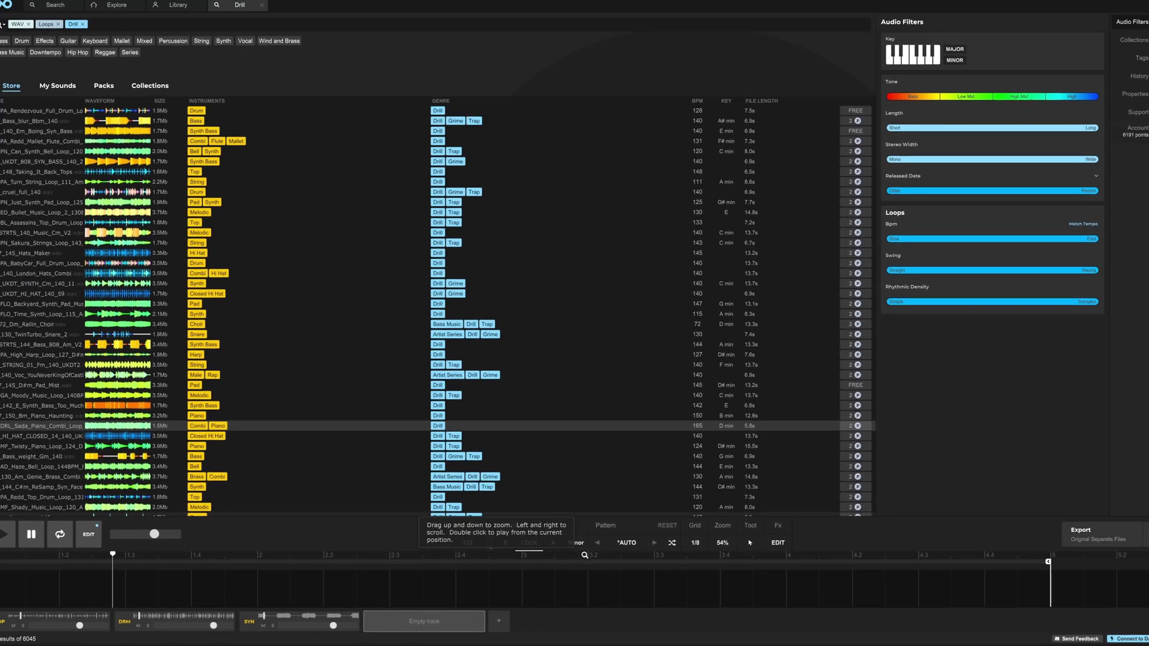
Step: Add a Lead search tag and audition lead loops, from UDT_Lead_market_Cm_140 and WD_Syn_Lead_130_Fm_SquarePing onward
text(lead)
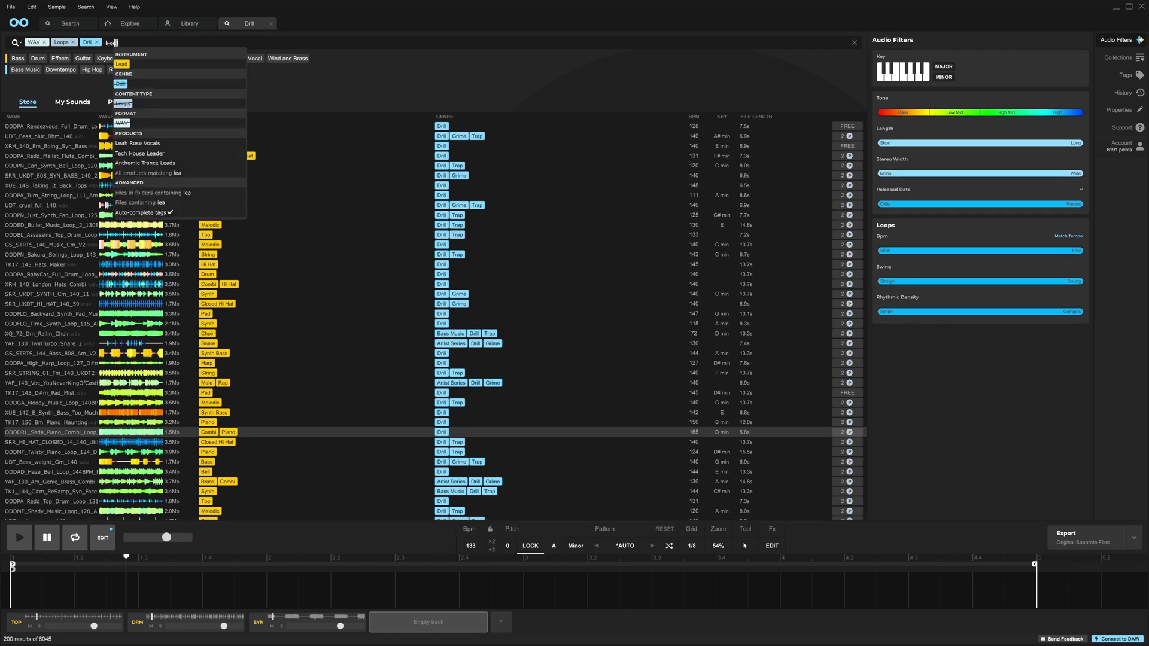
key(Return)
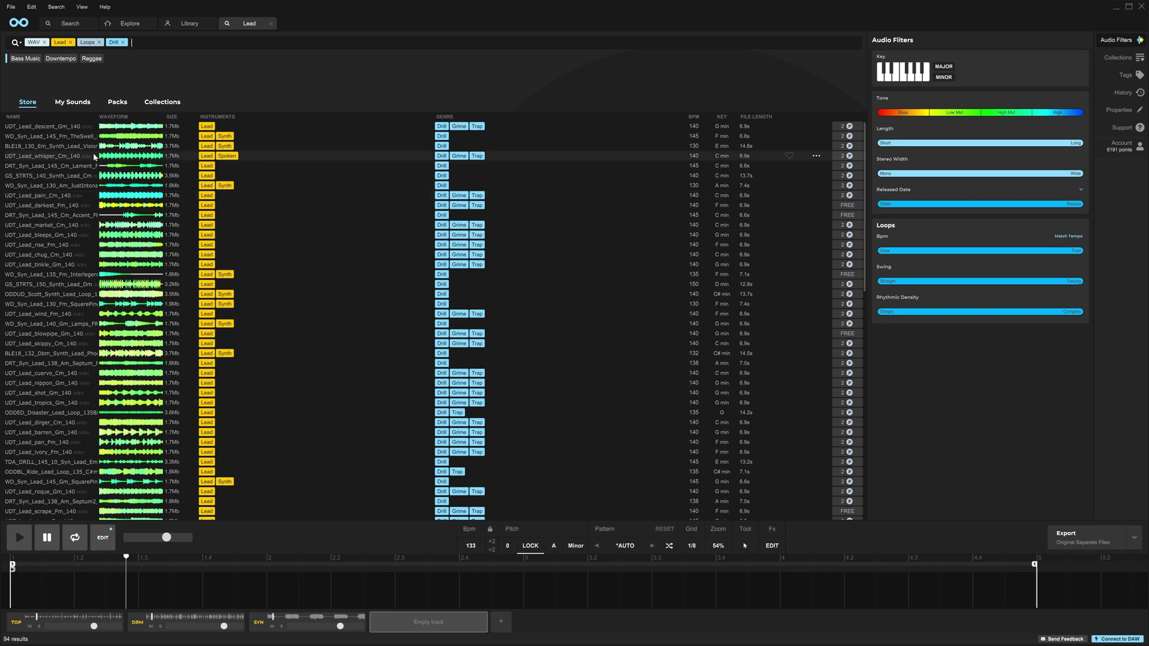
click(70, 226)
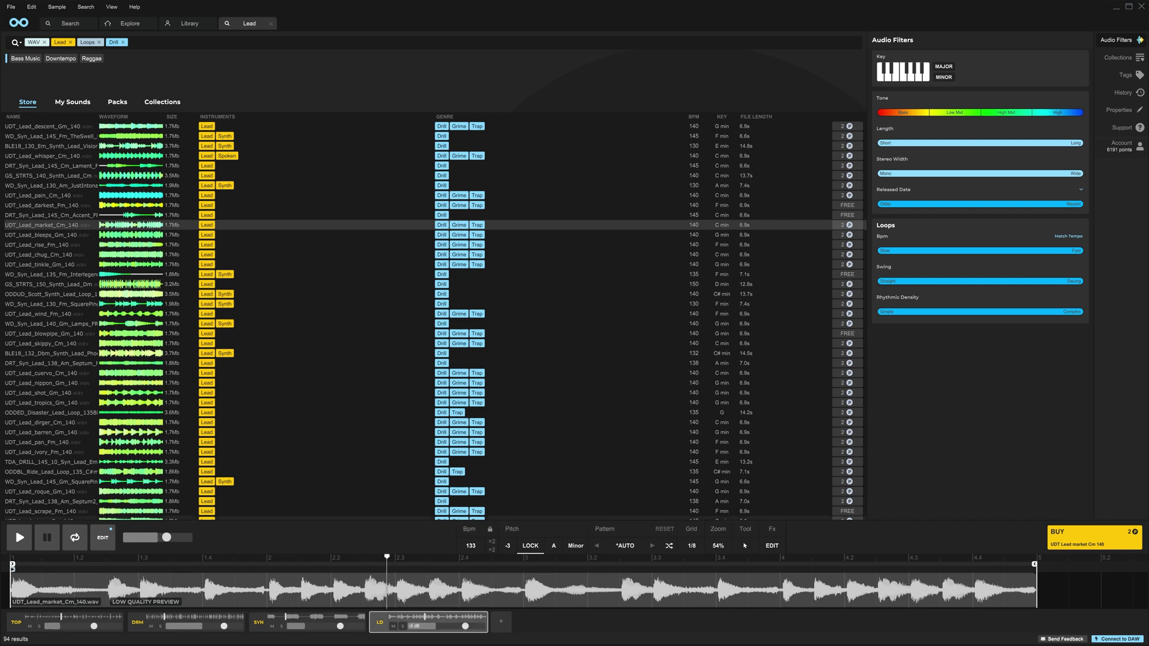
click(62, 305)
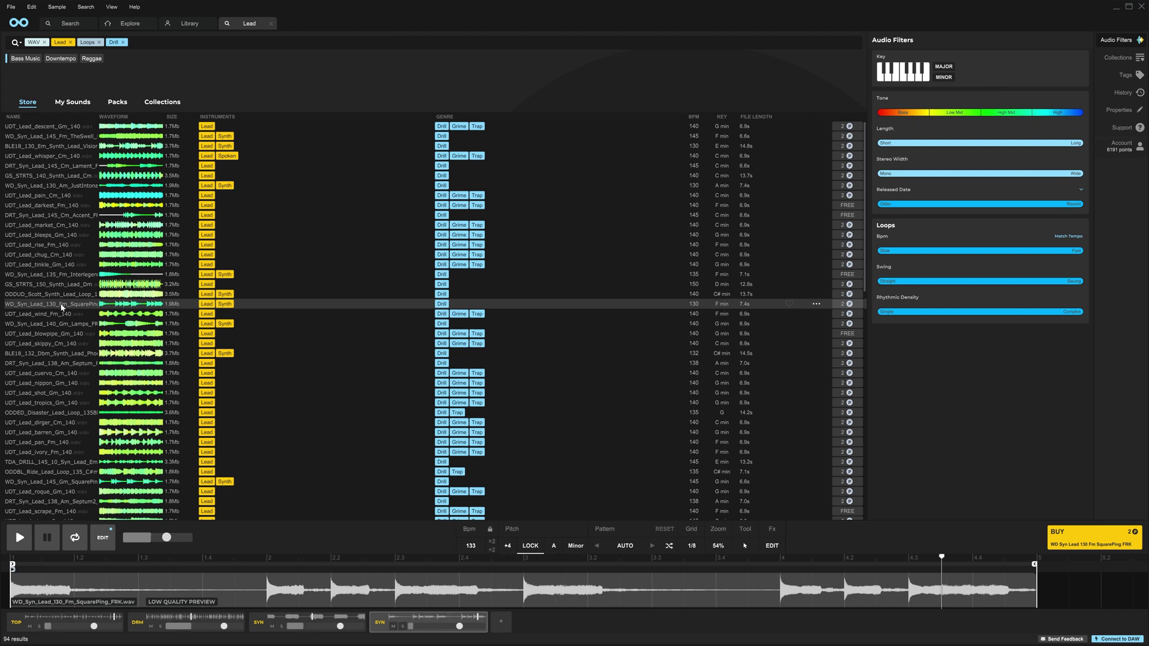
key(Down)
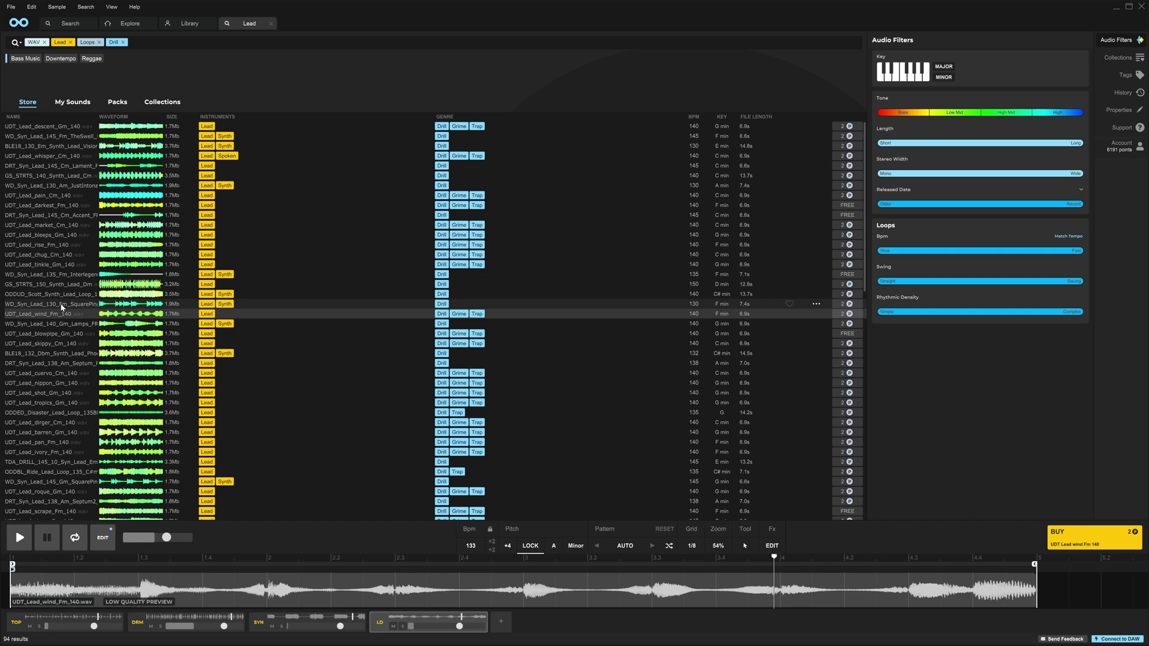
key(Down)
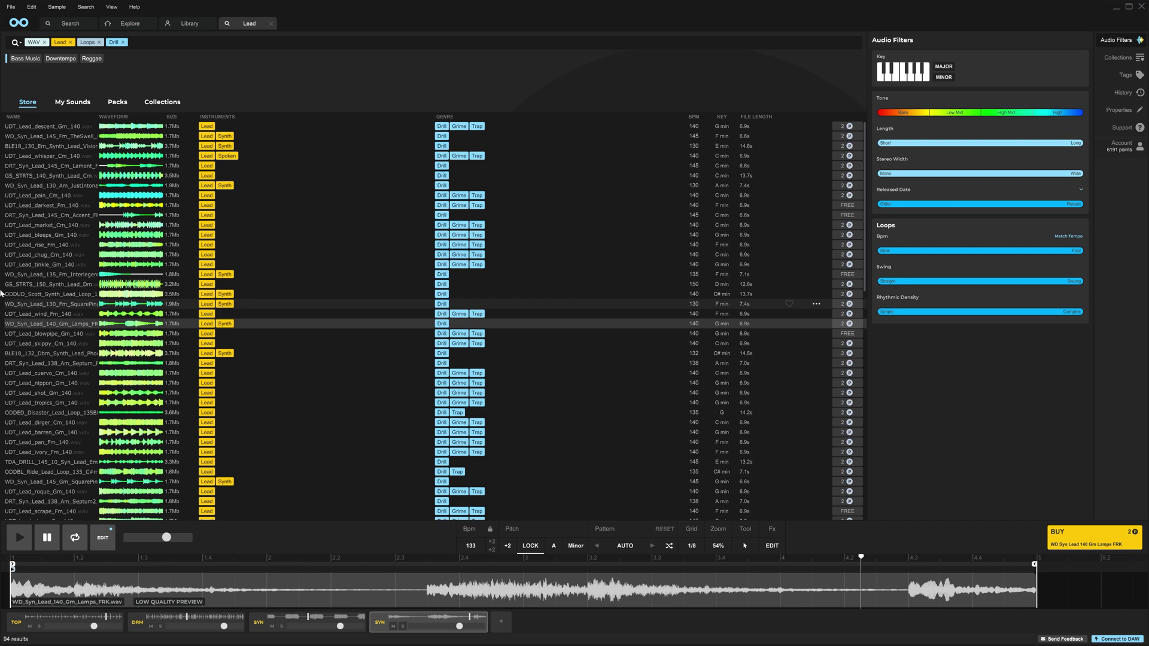
Step: Play the bass 808 and lead tracks together in A Major, then switch the scale back to Minor
click(300, 618)
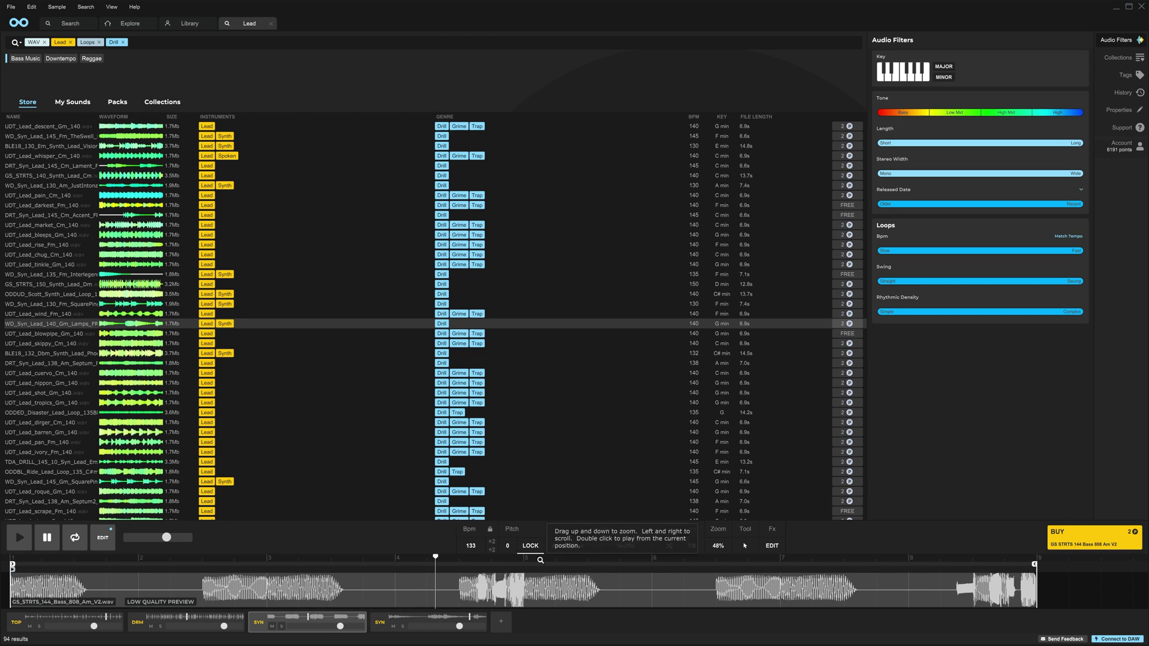
click(573, 548)
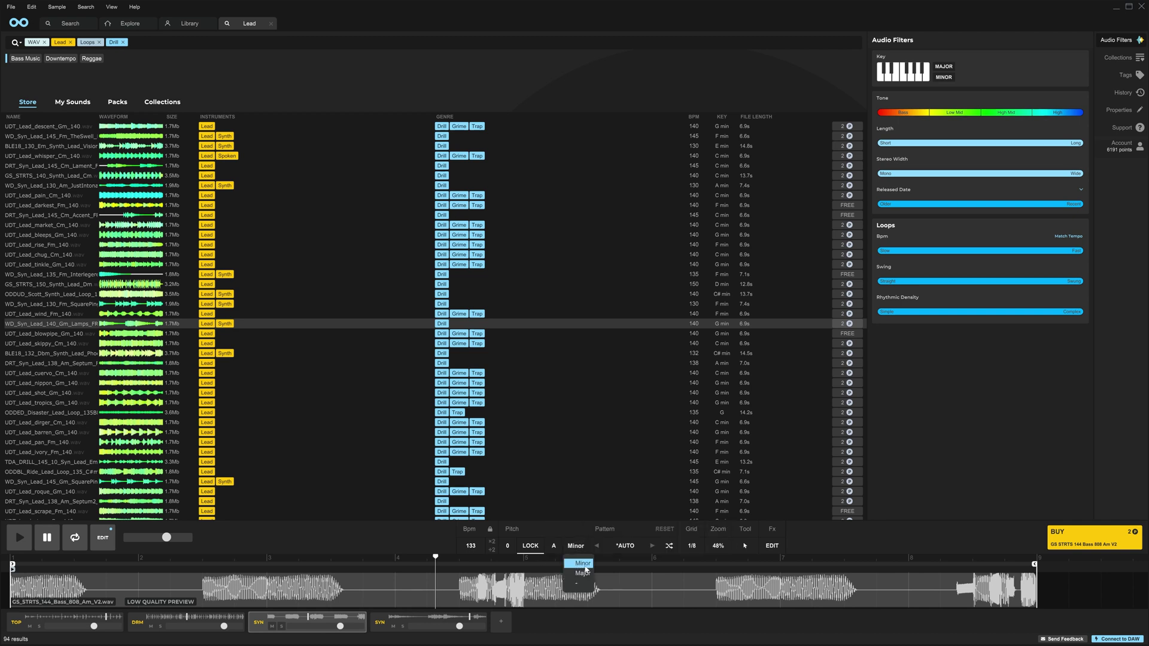
click(586, 573)
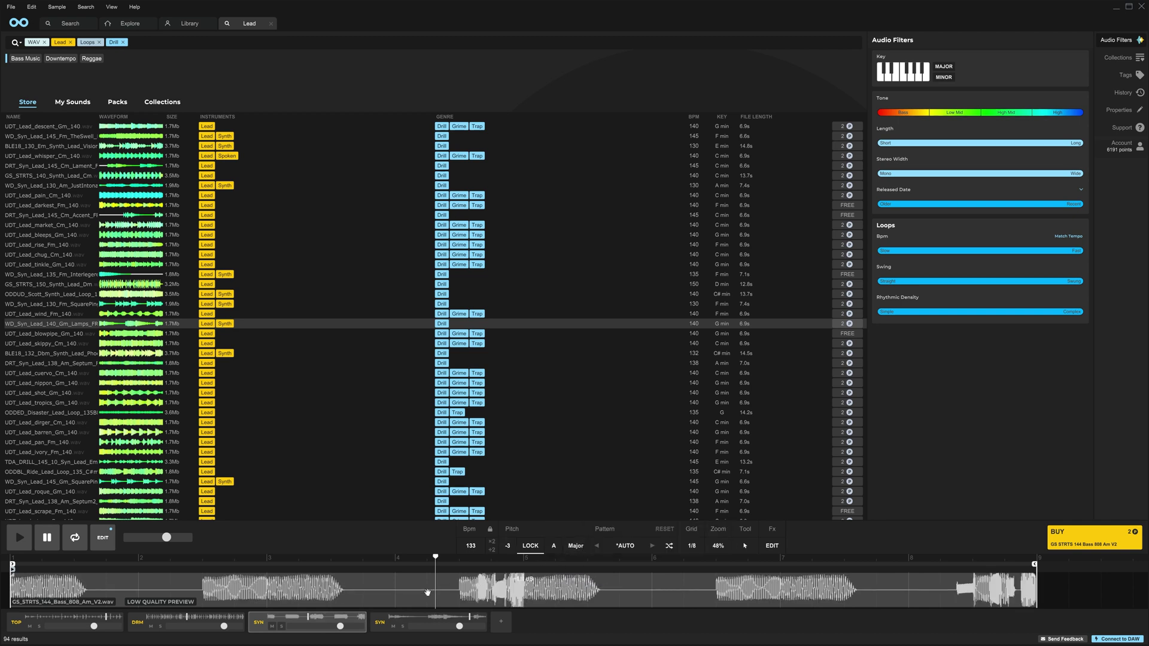
click(419, 619)
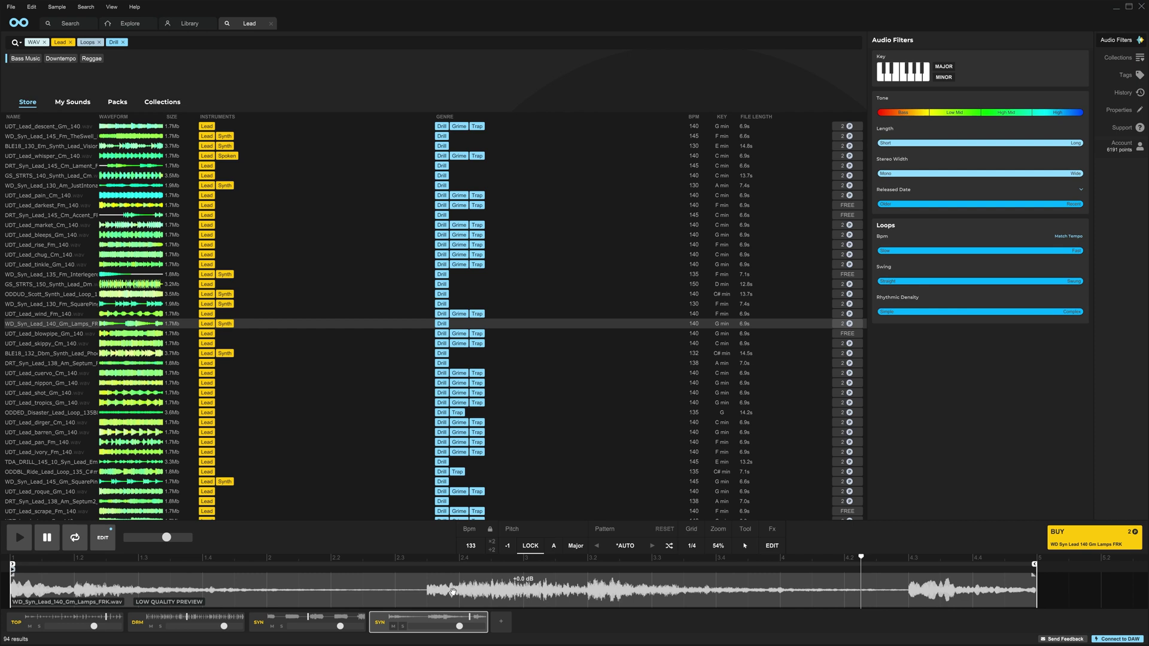
key(space)
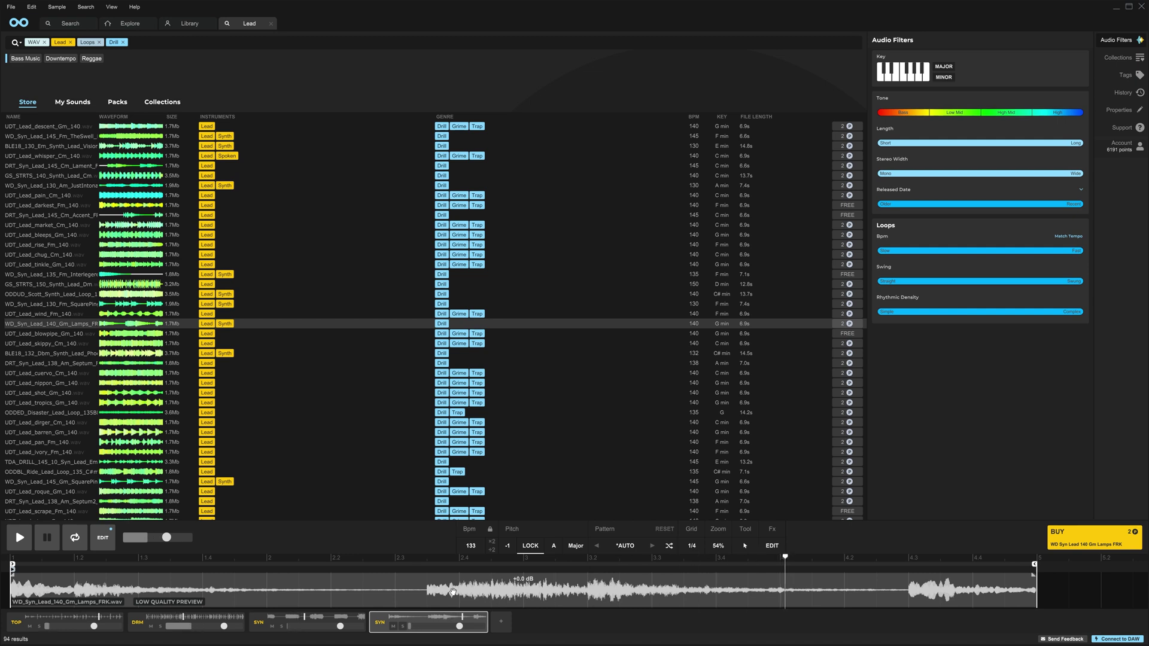
click(575, 547)
click(590, 565)
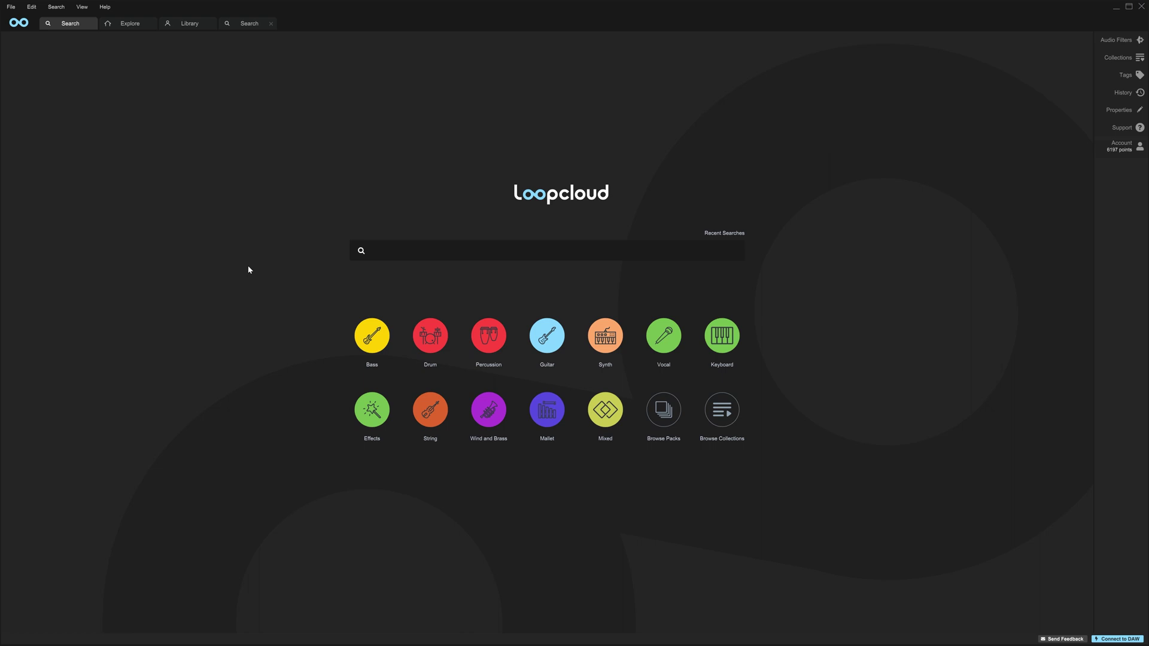
Step: Browse Vocal sounds, toggle the Audio Filters panel, and limit results to releases since Apr 2023
click(663, 344)
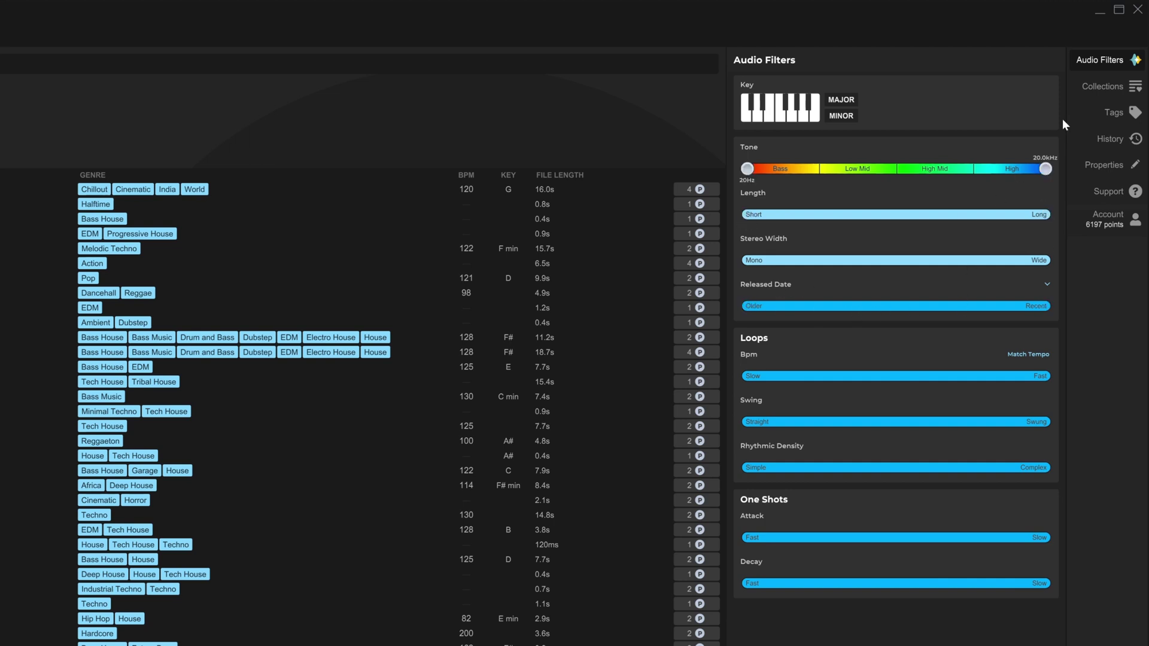
click(1093, 64)
click(1102, 61)
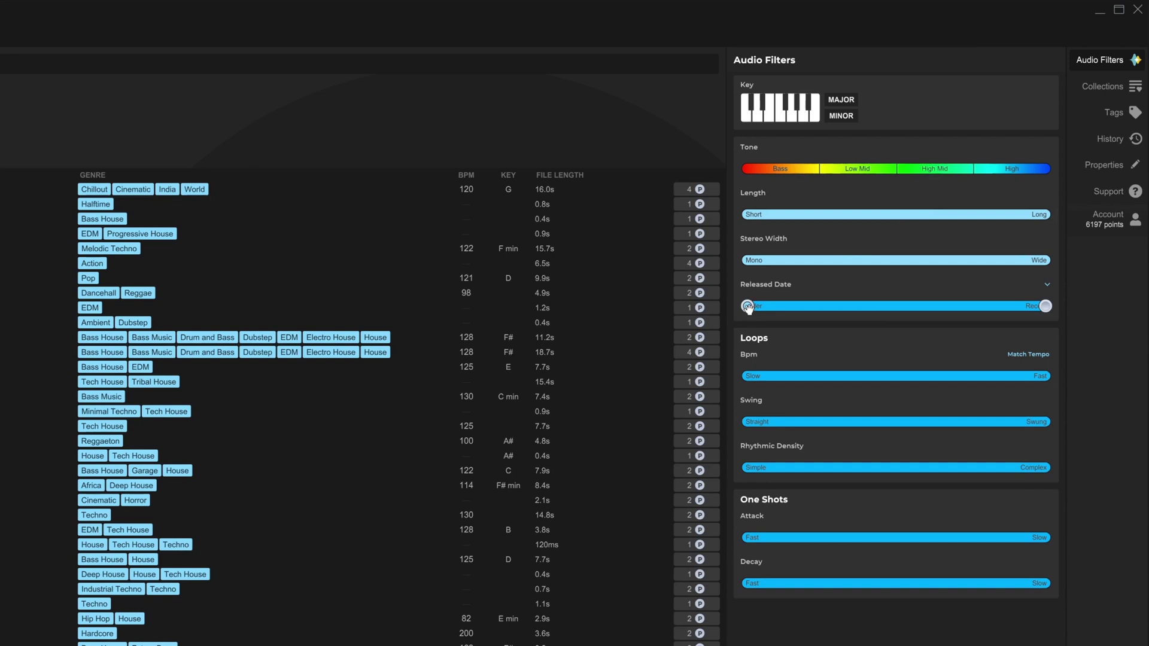
drag(747, 306, 971, 306)
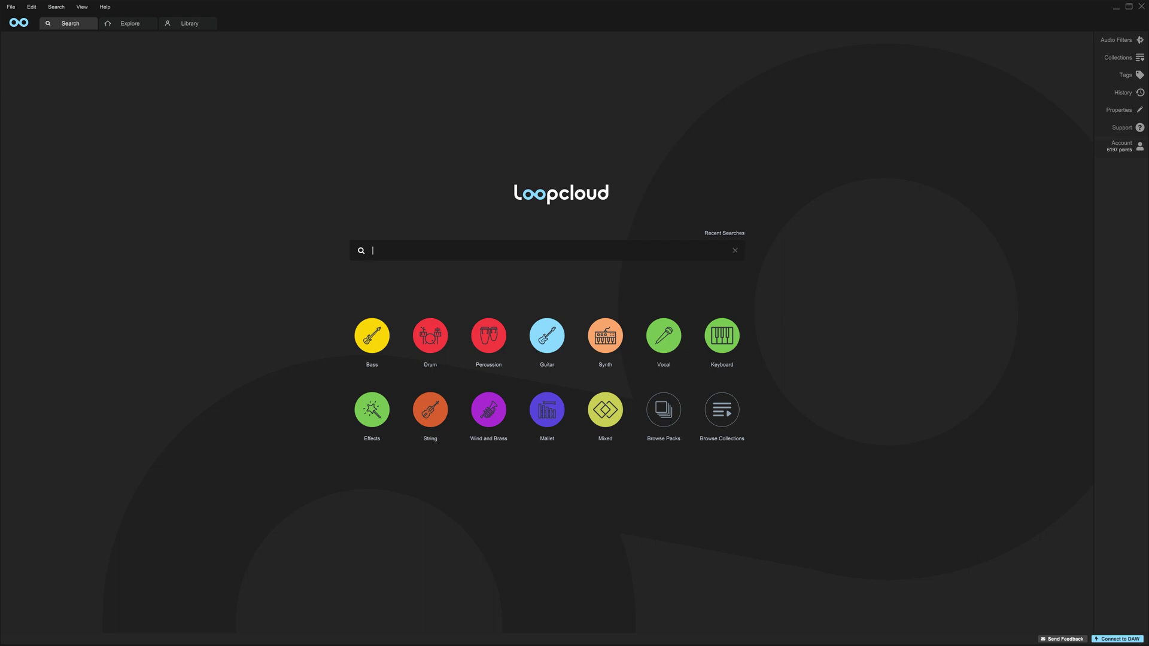
Step: Search for the Serum Preset format and preview Fx_Zap_4_140 and Pluck_SawThisPluck_G_172
text(serum)
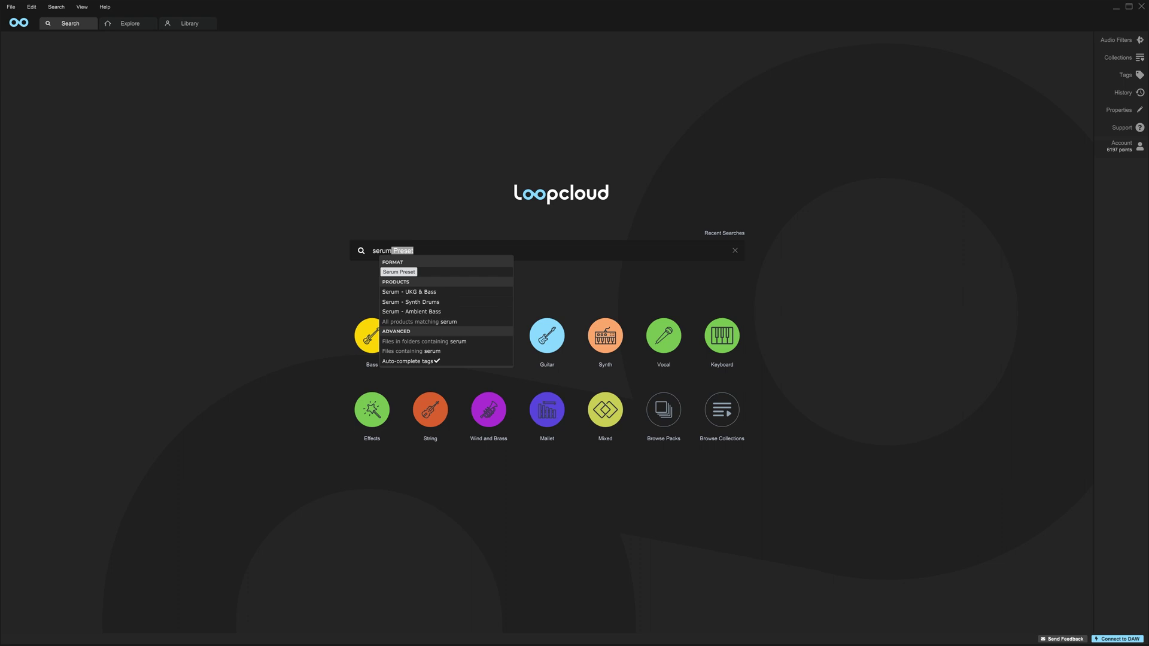
key(Return)
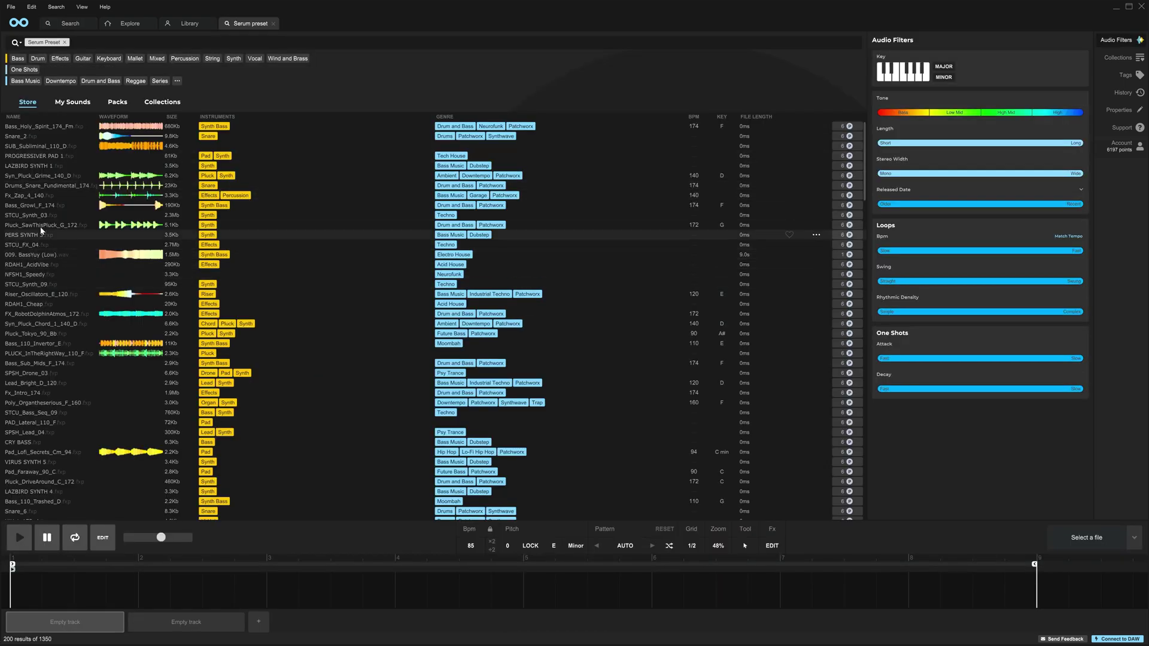
click(42, 196)
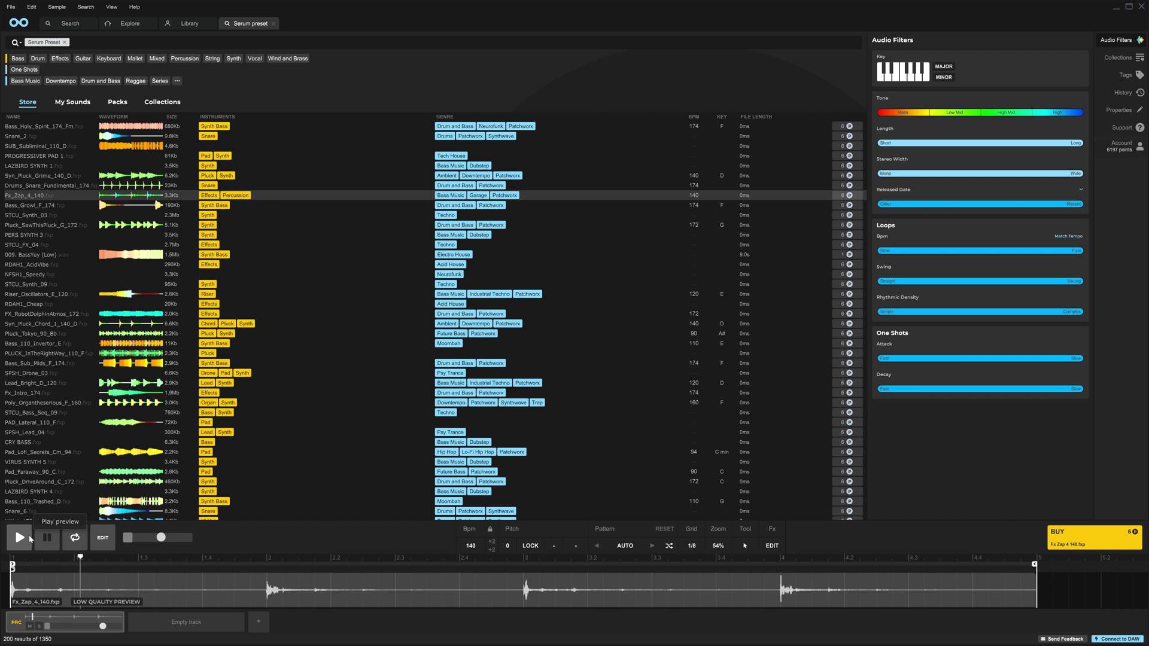
click(42, 225)
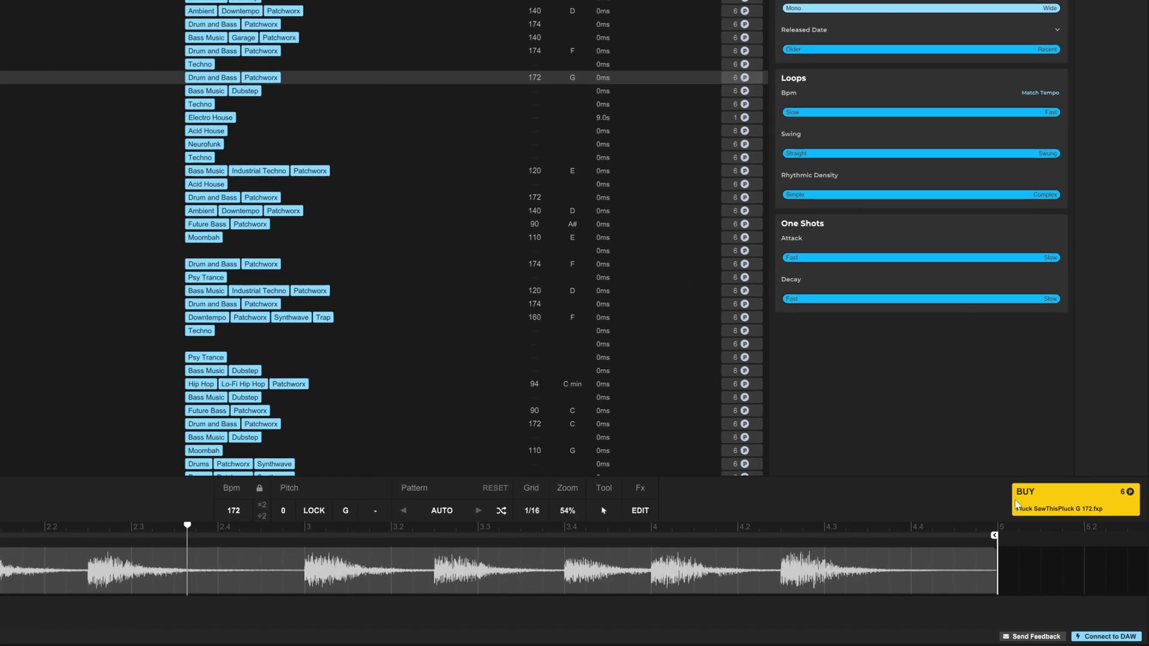
Step: Purchase Pluck_SawThisPluck_G_172 and install it into Serum's preset folder from its row actions
click(1015, 504)
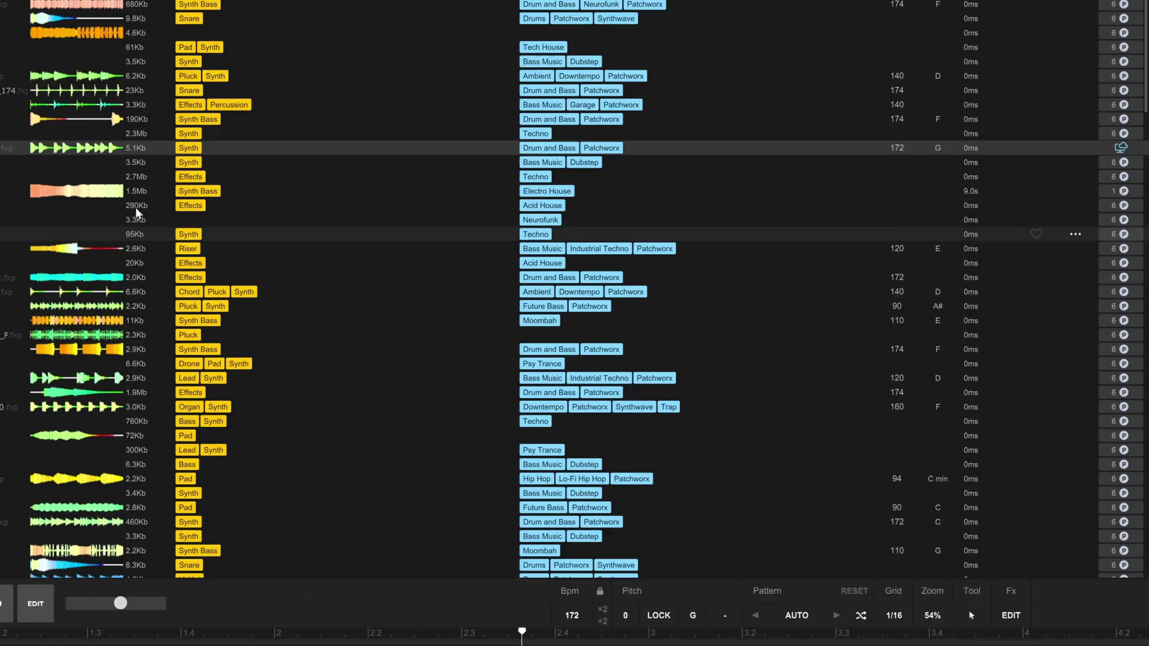
right_click(82, 175)
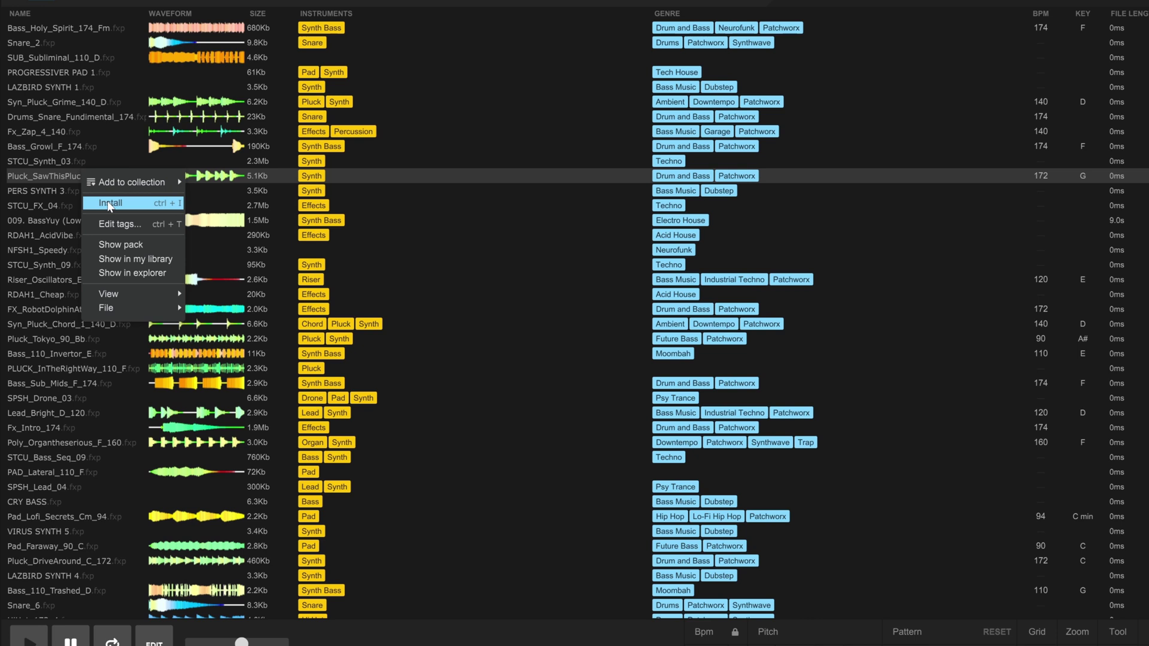
click(145, 210)
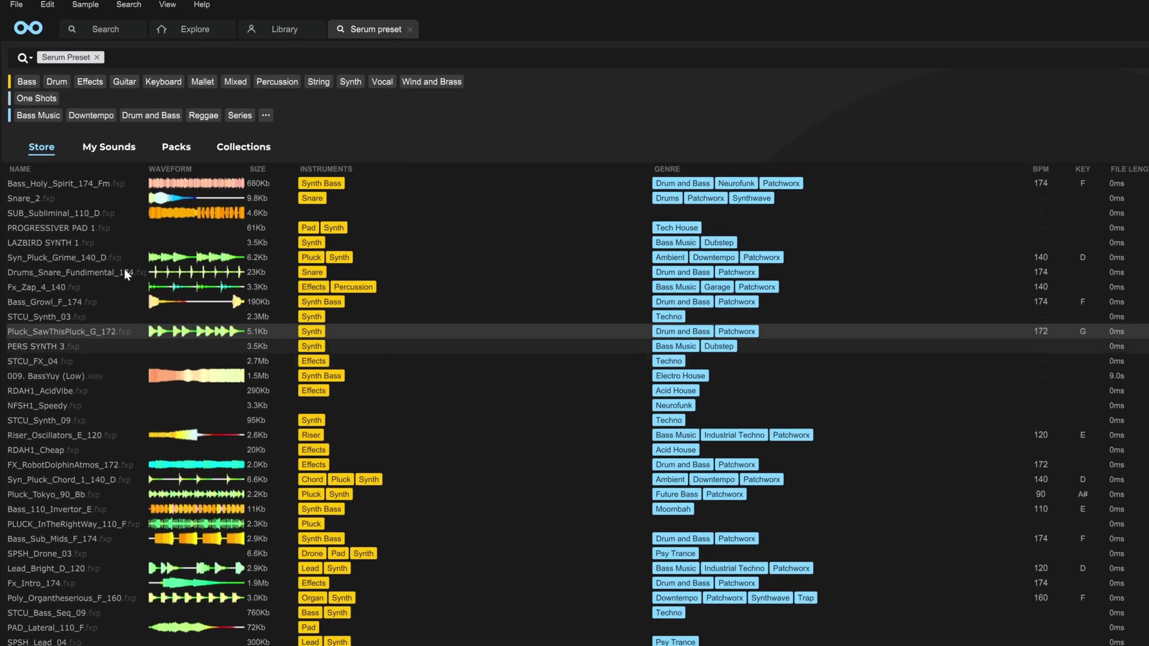
click(15, 10)
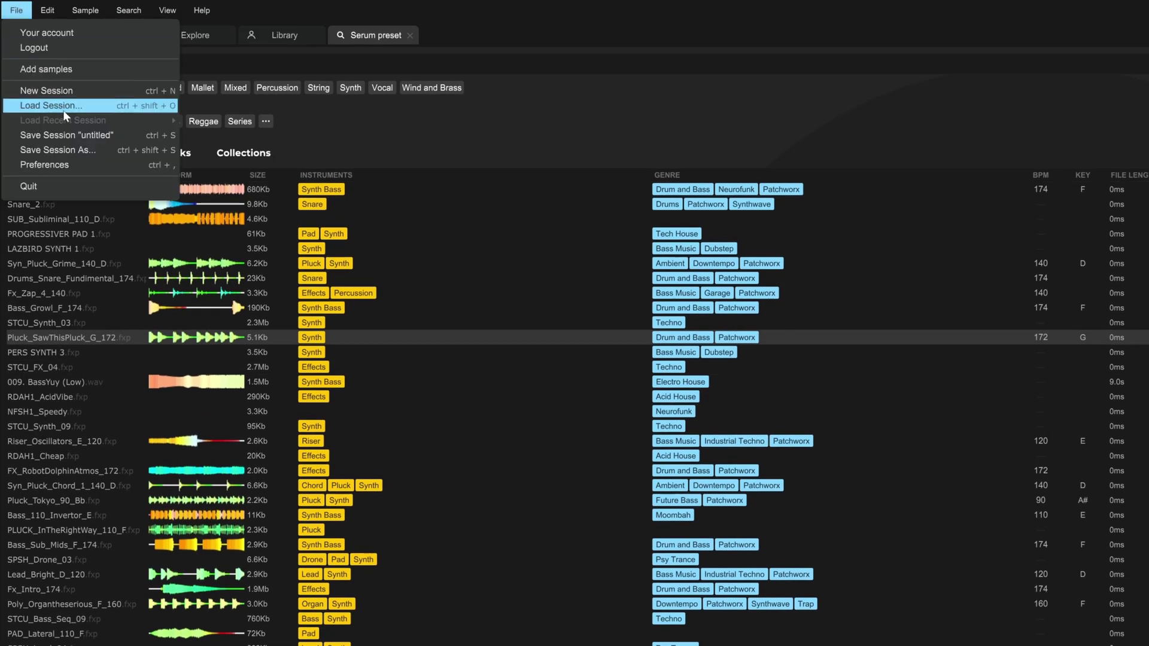
Step: Confirm in Preferences' Install directories that Serum presets go to Serum Presets\Presets\User, changing nothing
click(70, 167)
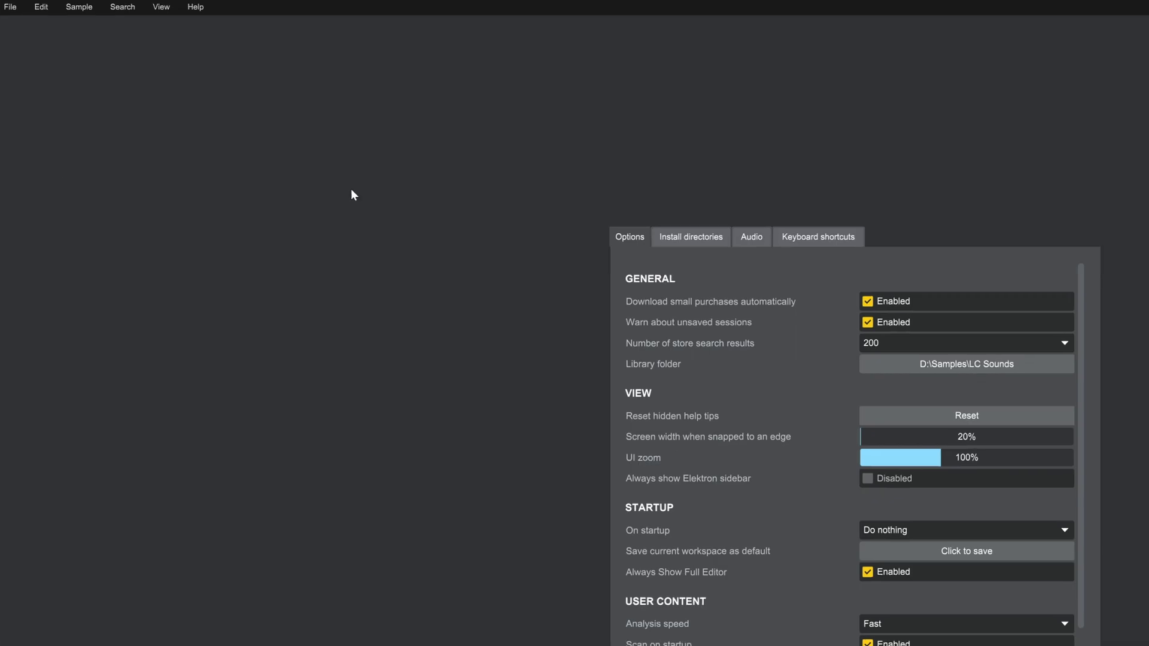
click(463, 104)
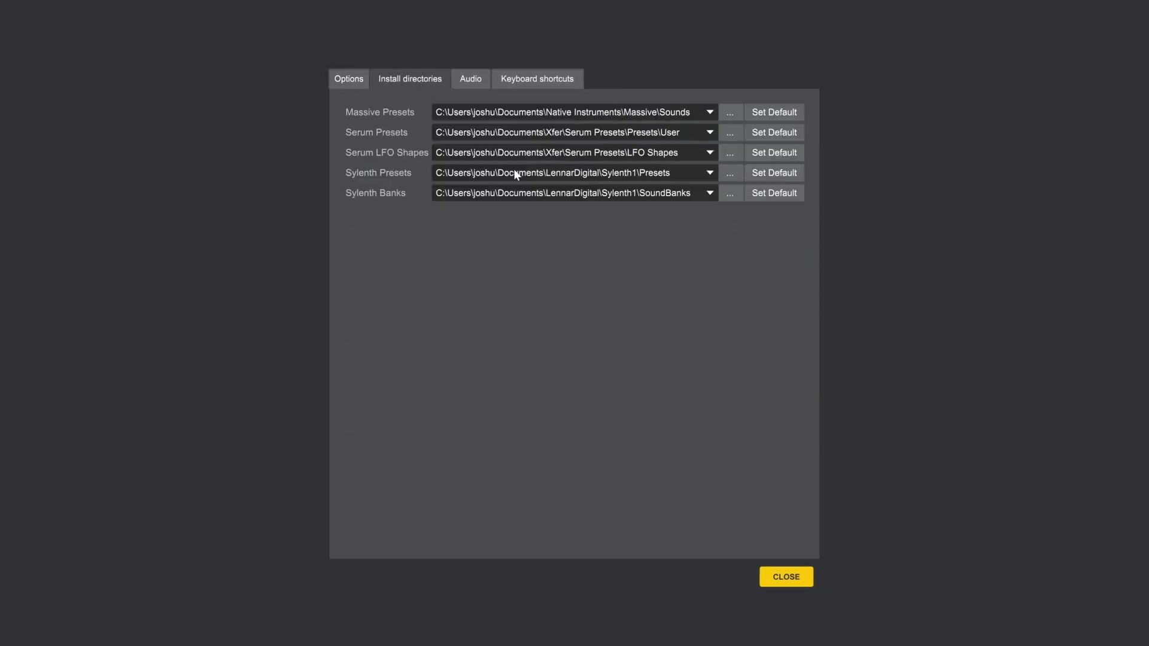
click(729, 133)
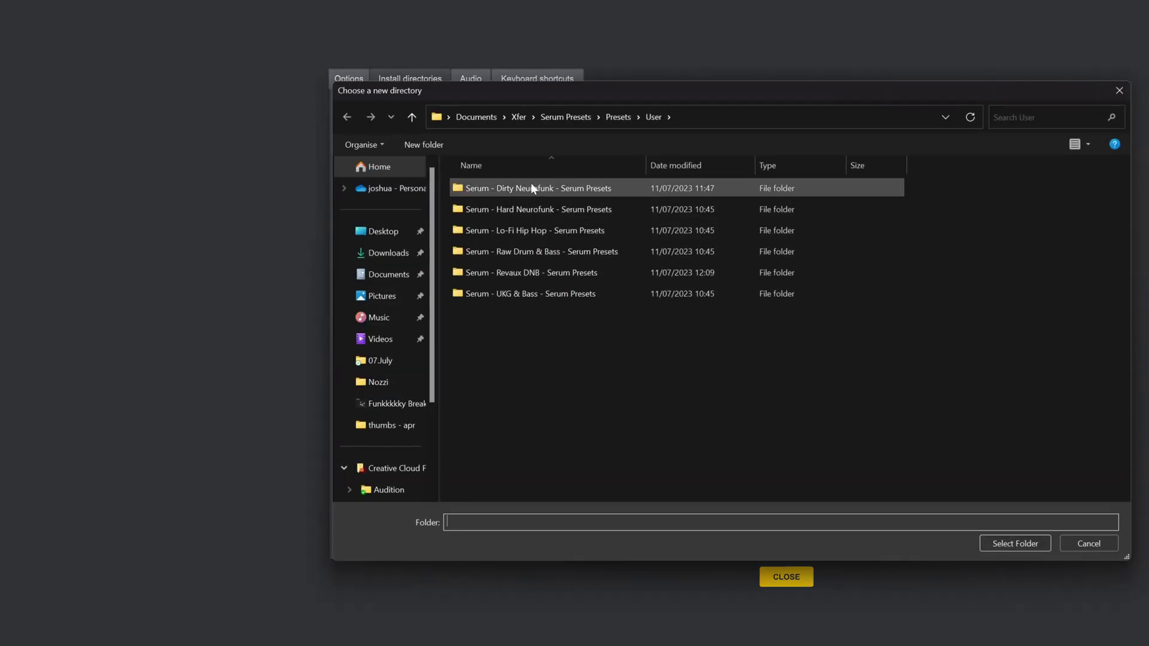
click(1085, 546)
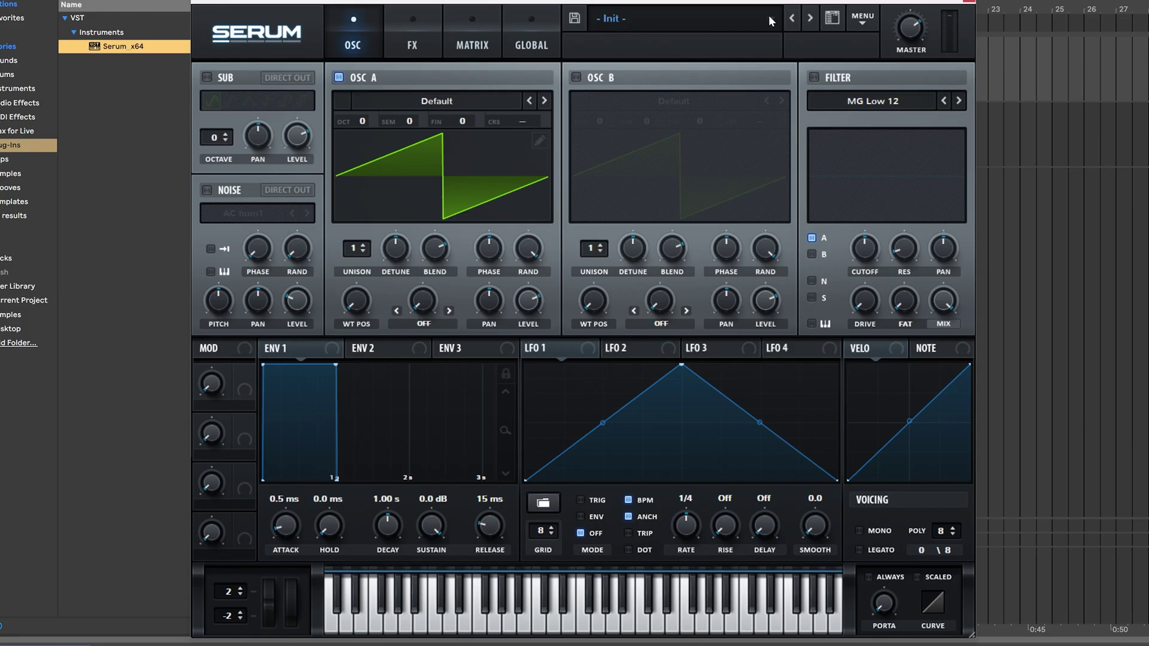
Step: Browse Serum's preset categories, then rescan the preset folders on disk from Serum's MENU
click(768, 17)
mouse_move(647, 160)
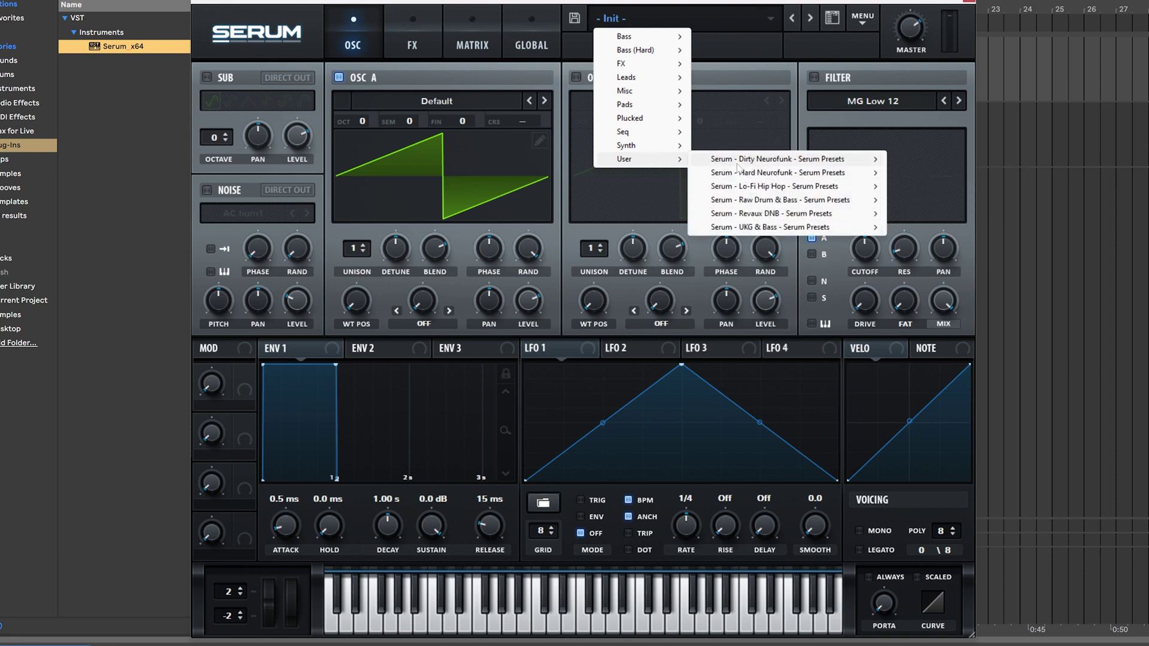
click(793, 49)
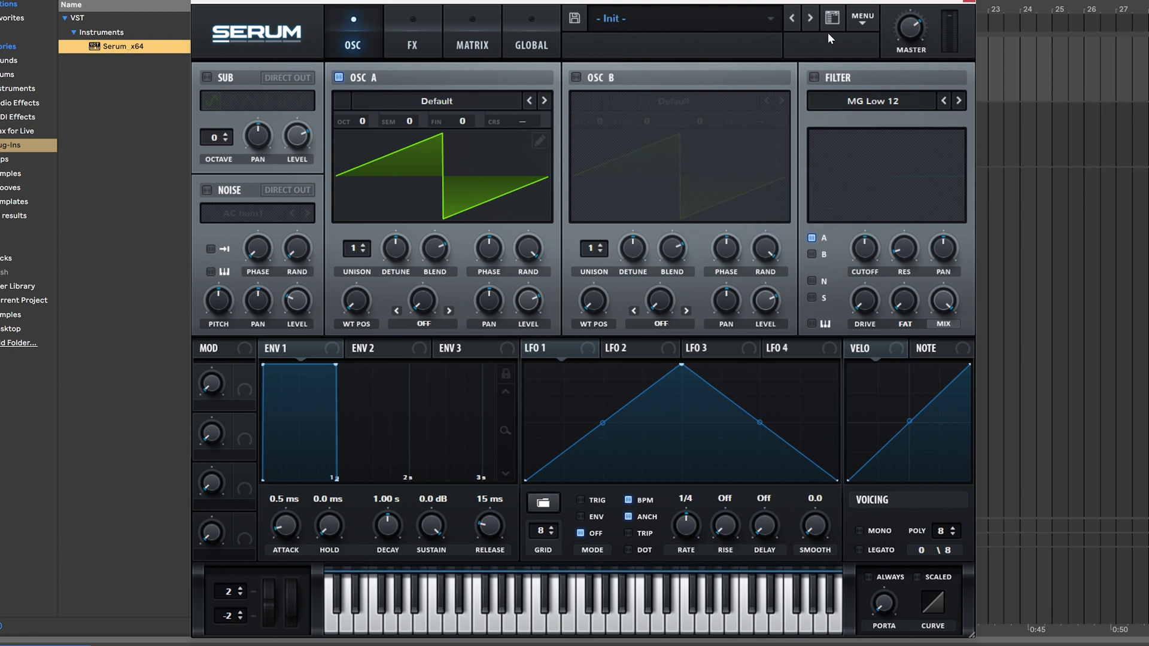
click(864, 19)
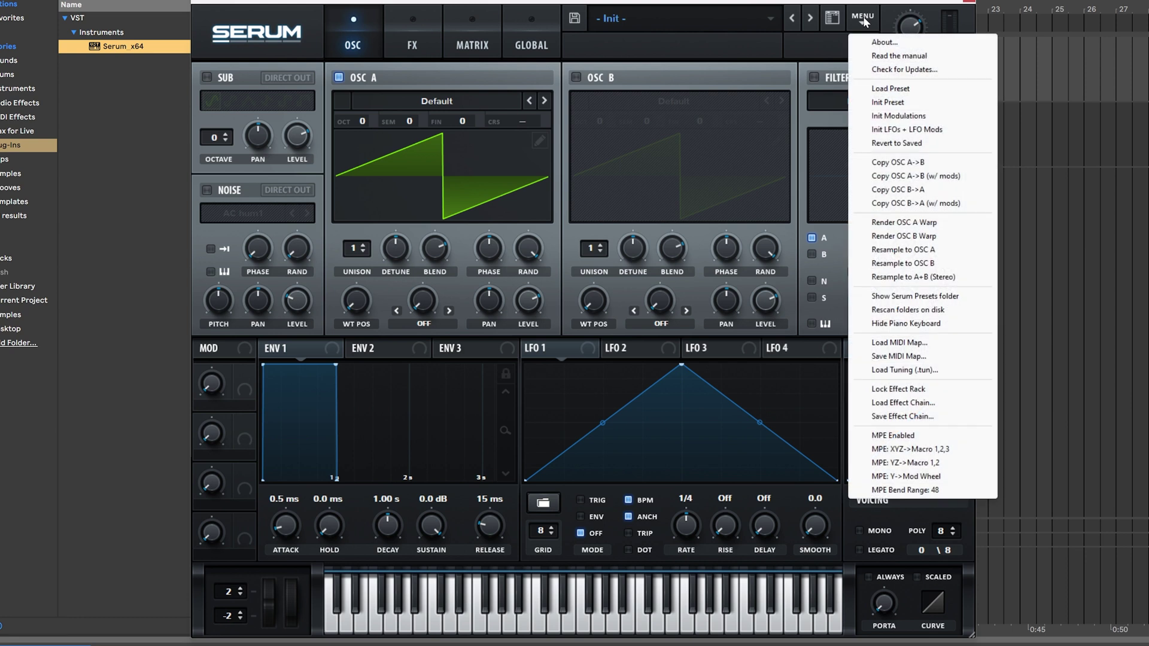
click(901, 313)
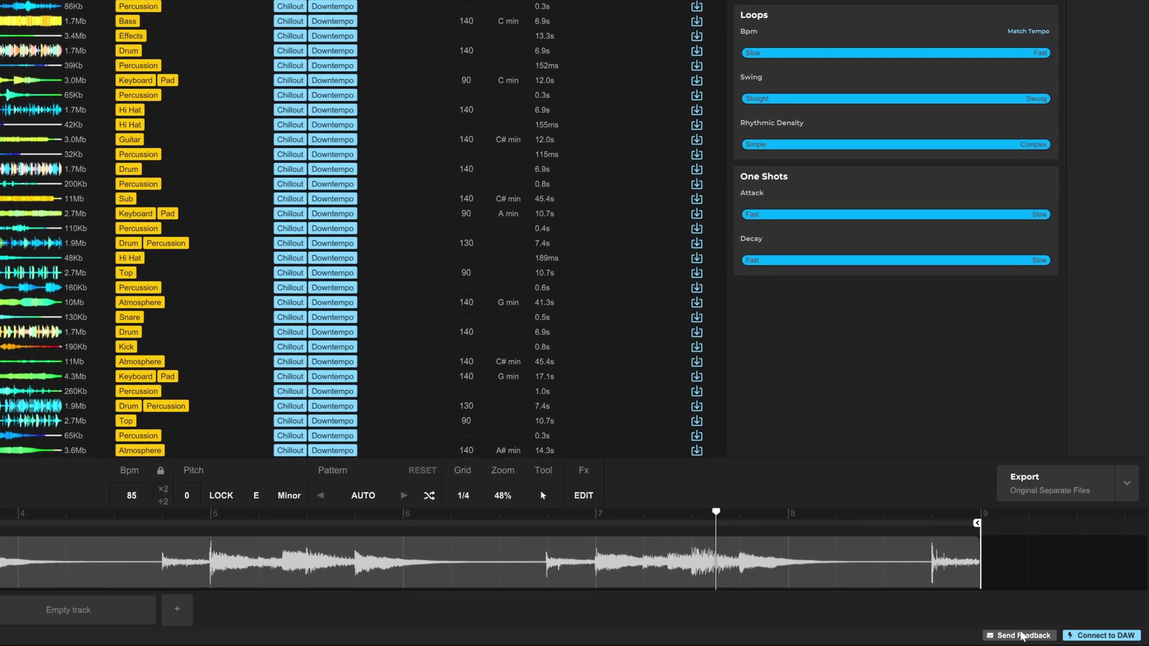
Step: Open the Send Feedback form from the bottom-right corner
click(1030, 633)
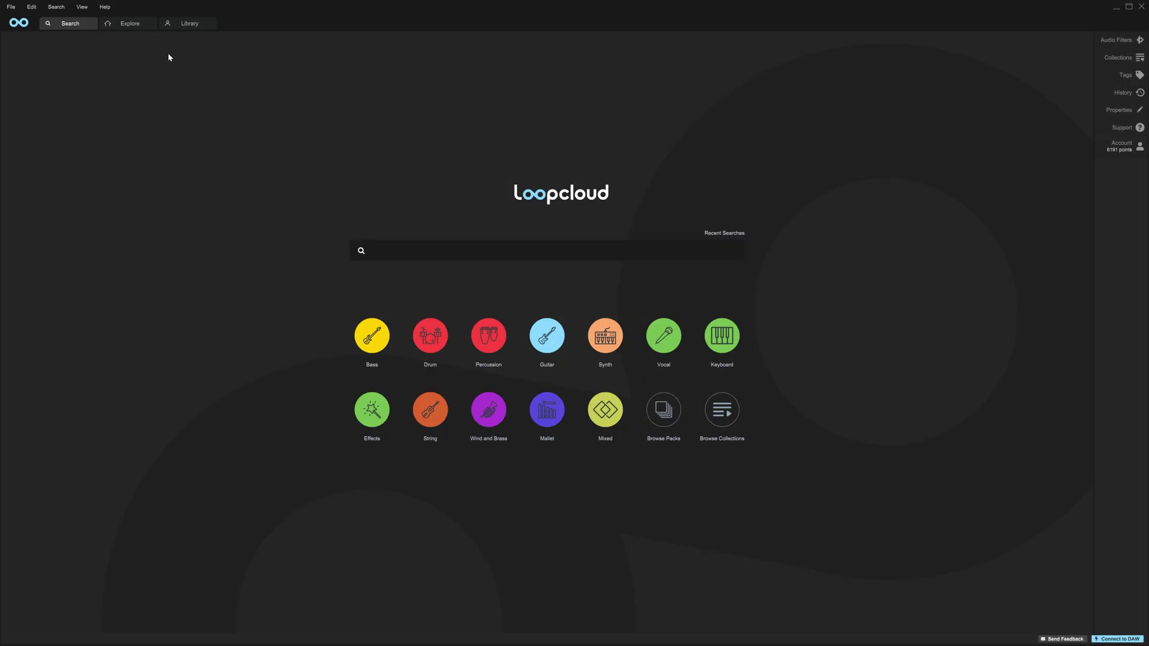
Step: In the Library, filter the Abstract Future Hip Hop pack by the Drum tag
click(189, 26)
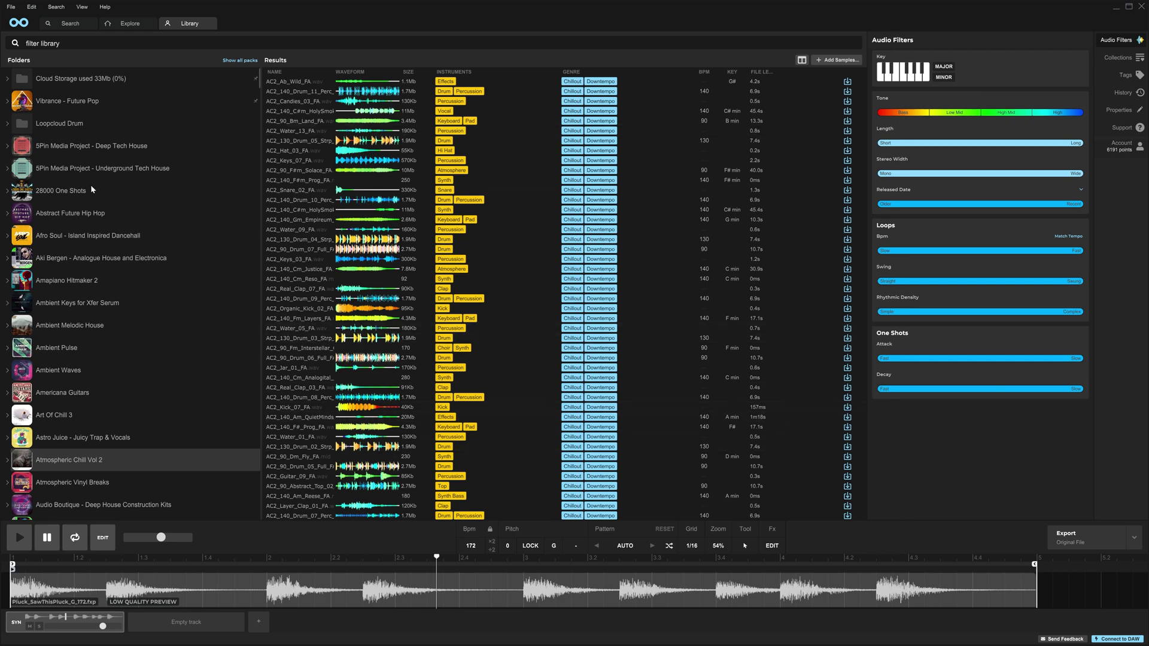
click(73, 213)
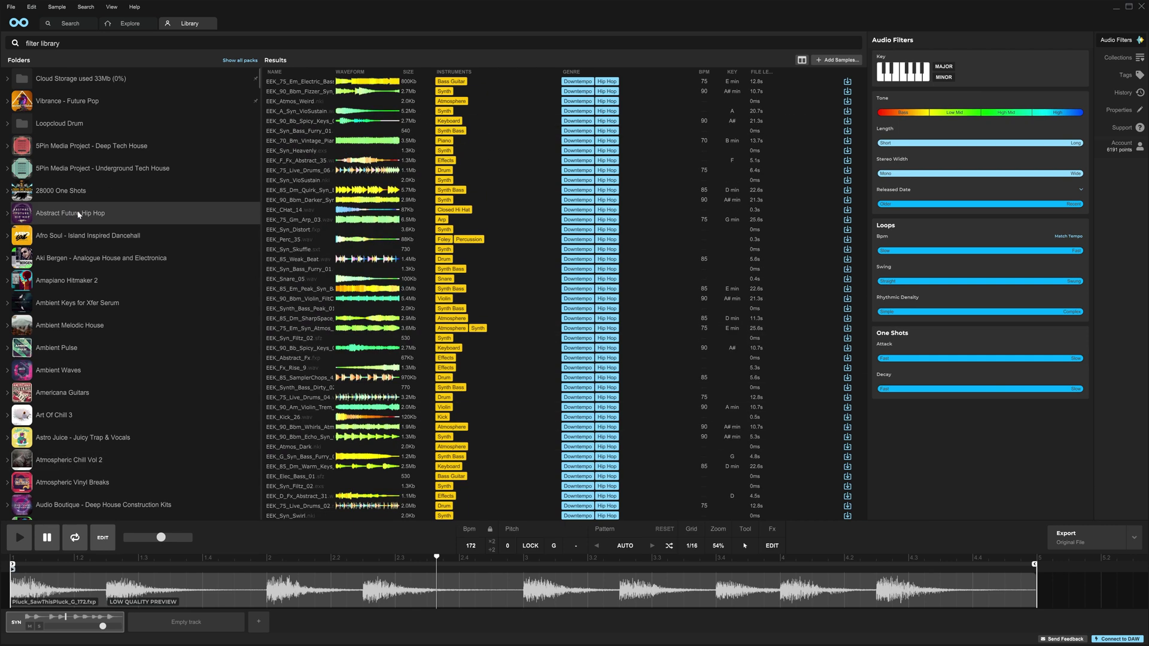
click(57, 45)
text(drum)
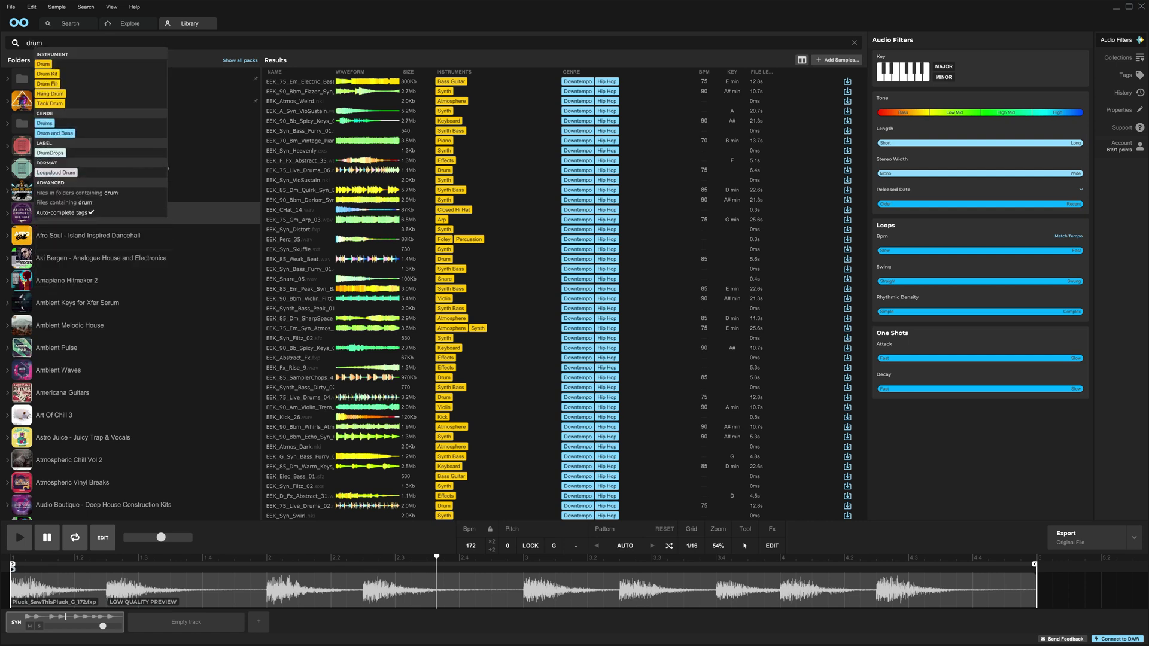
key(Return)
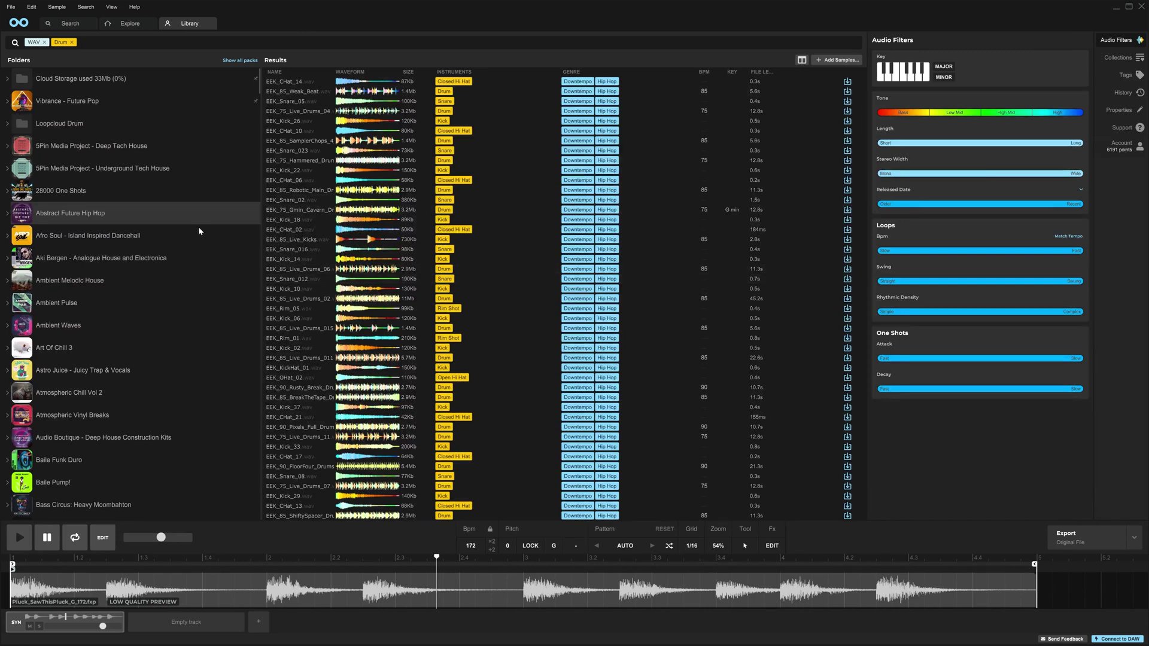
Step: Preview EEK_85_SamplerChops_4, then search Drum across packs from Abstract Future Hip Hop to Baile Pump!
click(298, 141)
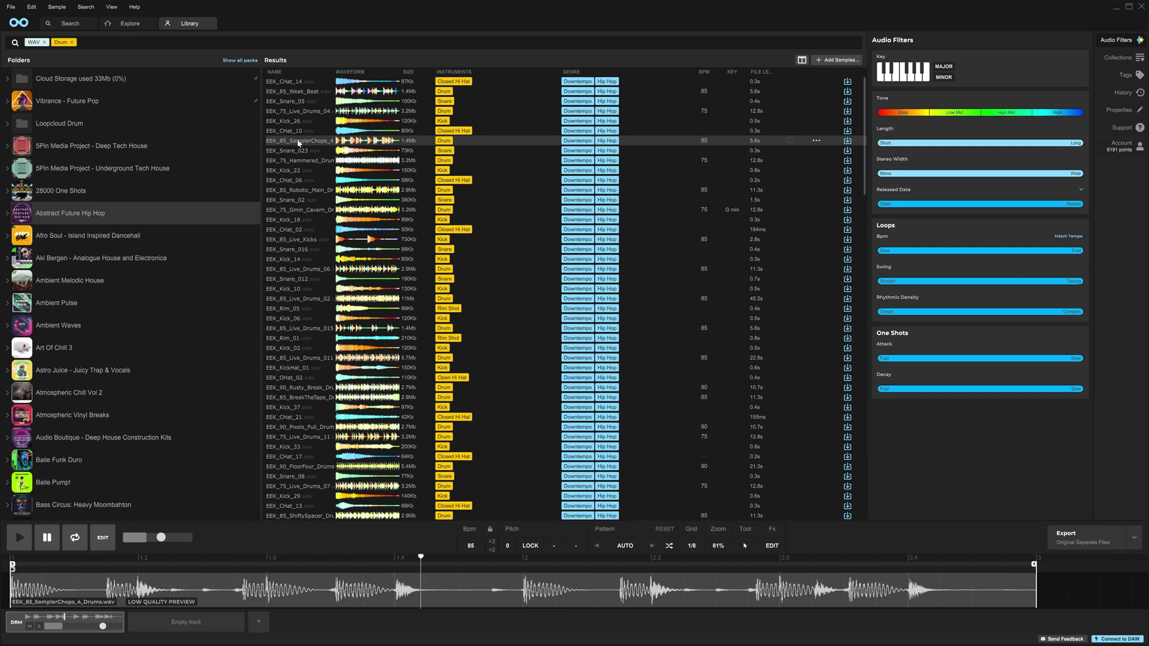
click(82, 238)
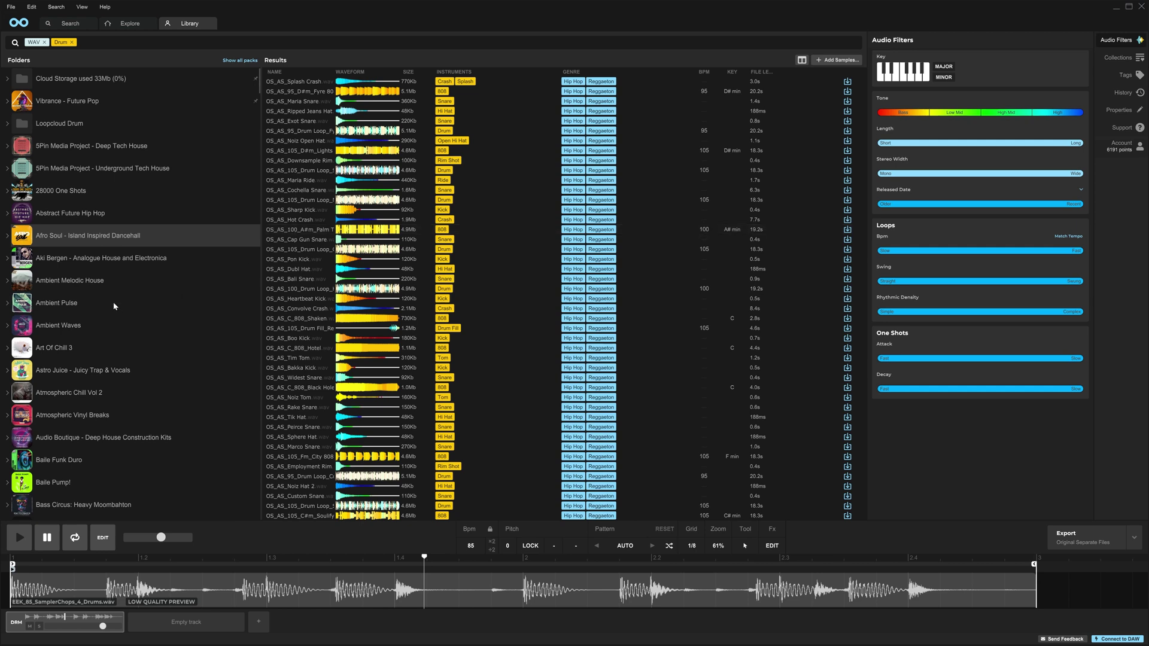
click(70, 305)
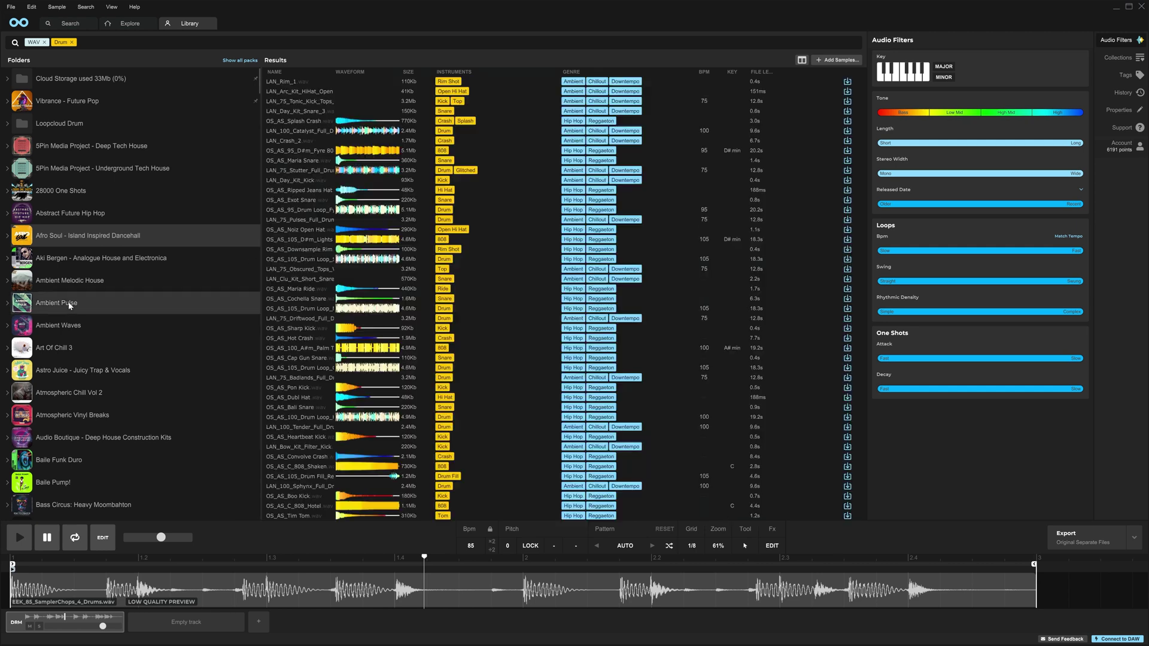
click(112, 439)
click(95, 483)
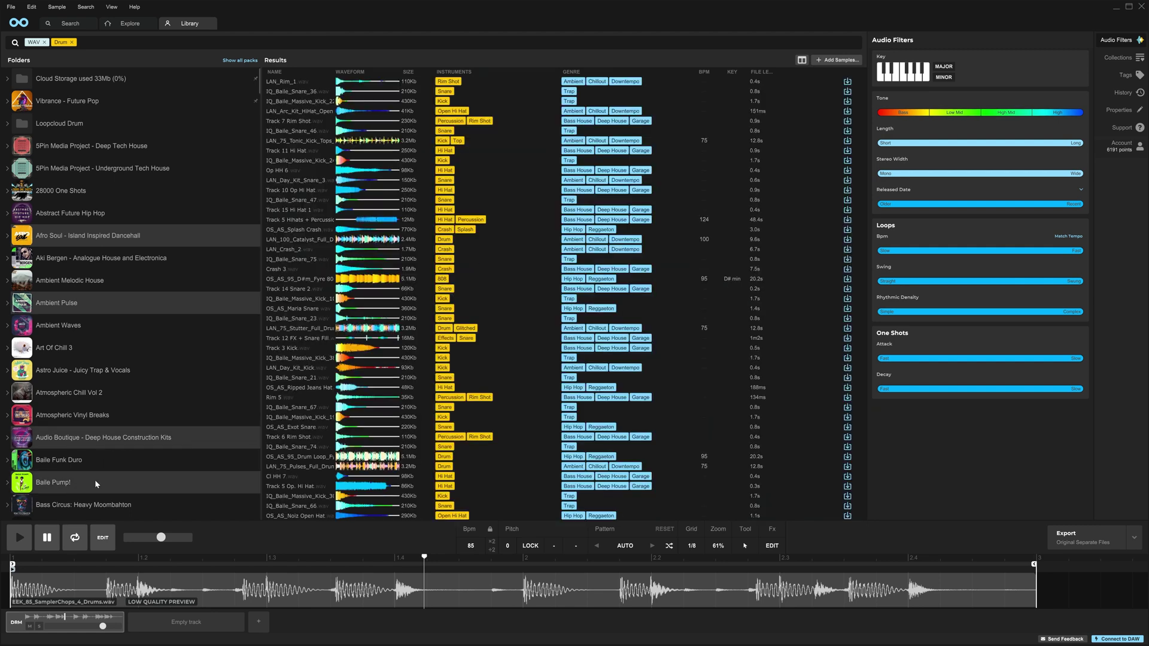
click(71, 216)
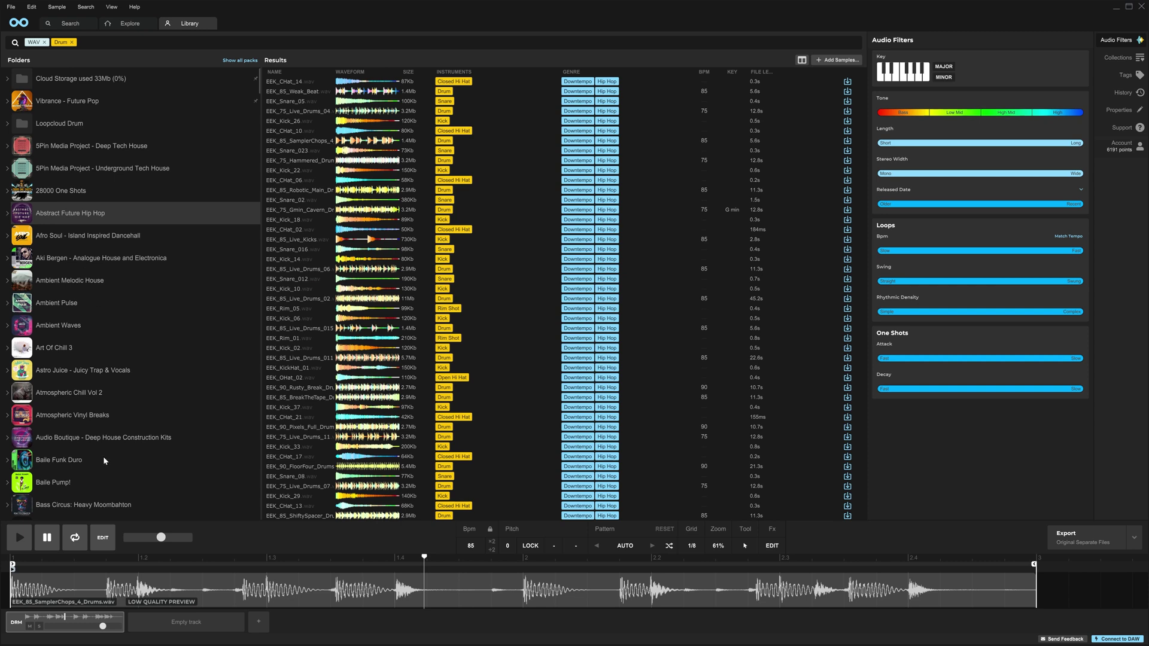
shift+click(55, 483)
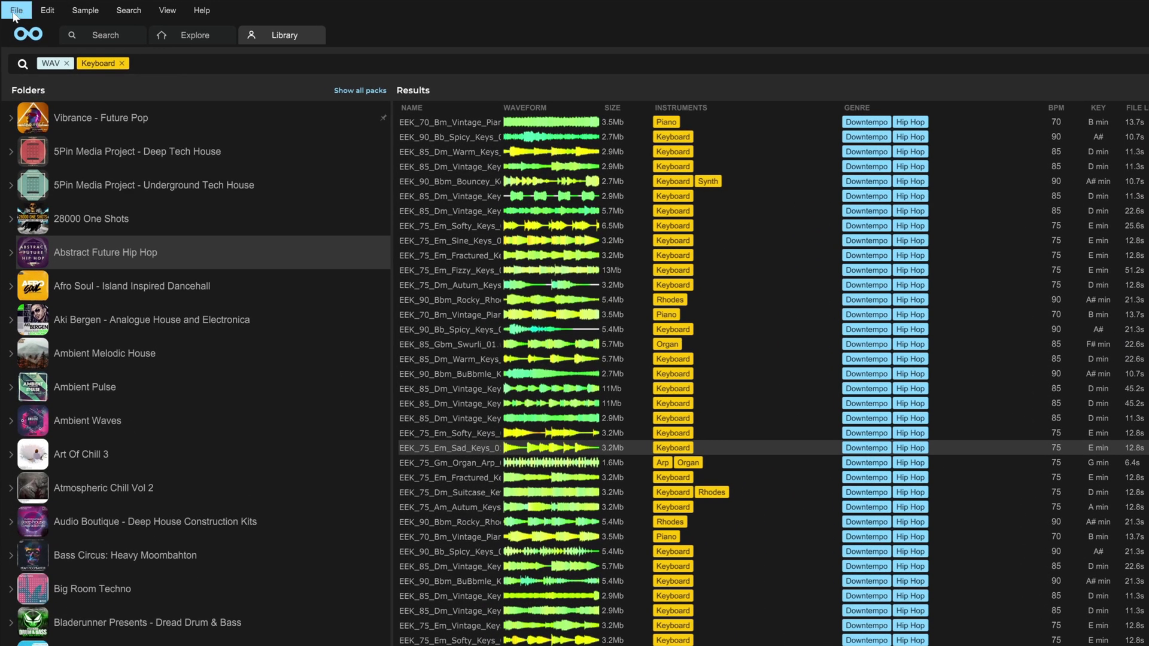
click(15, 12)
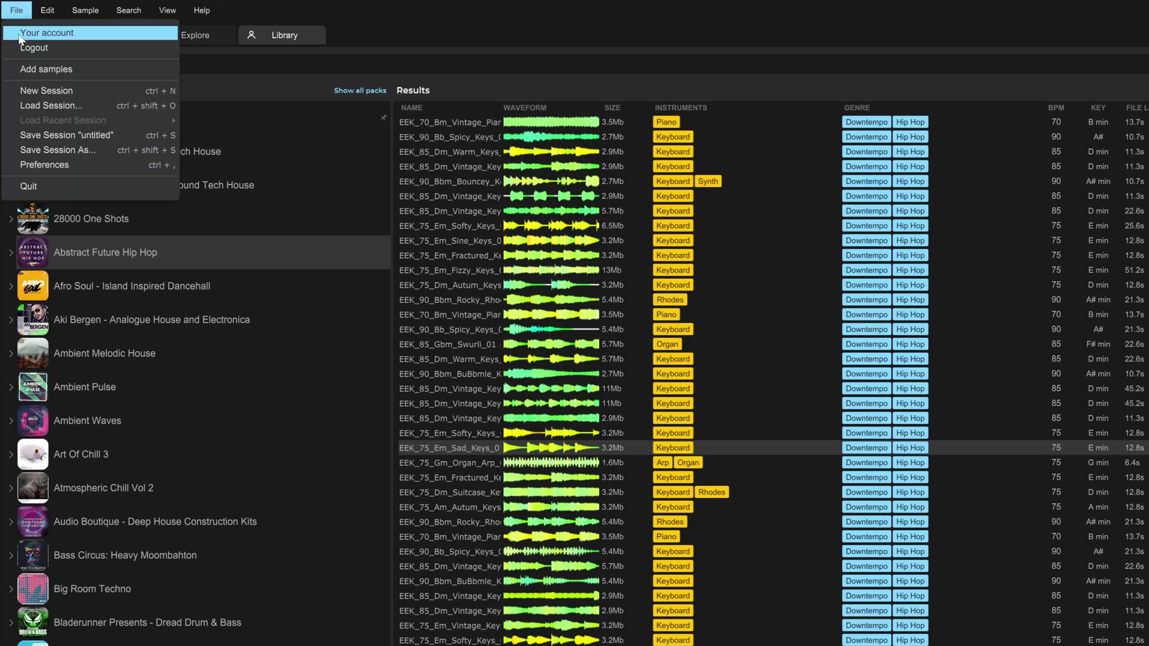
click(55, 167)
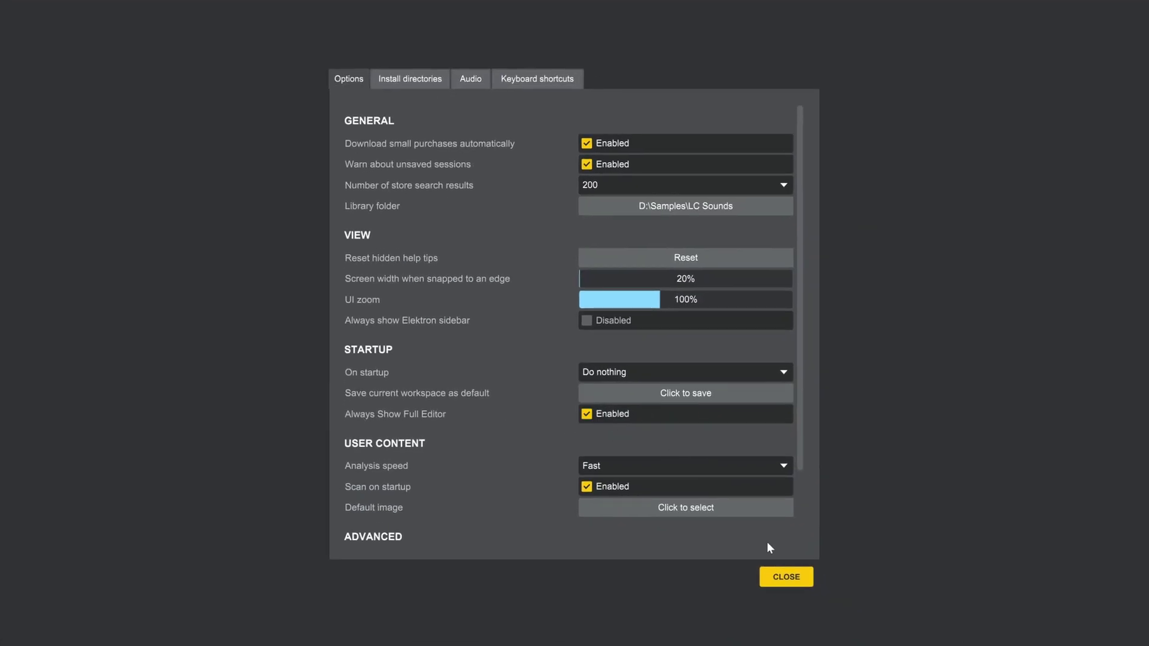
click(786, 578)
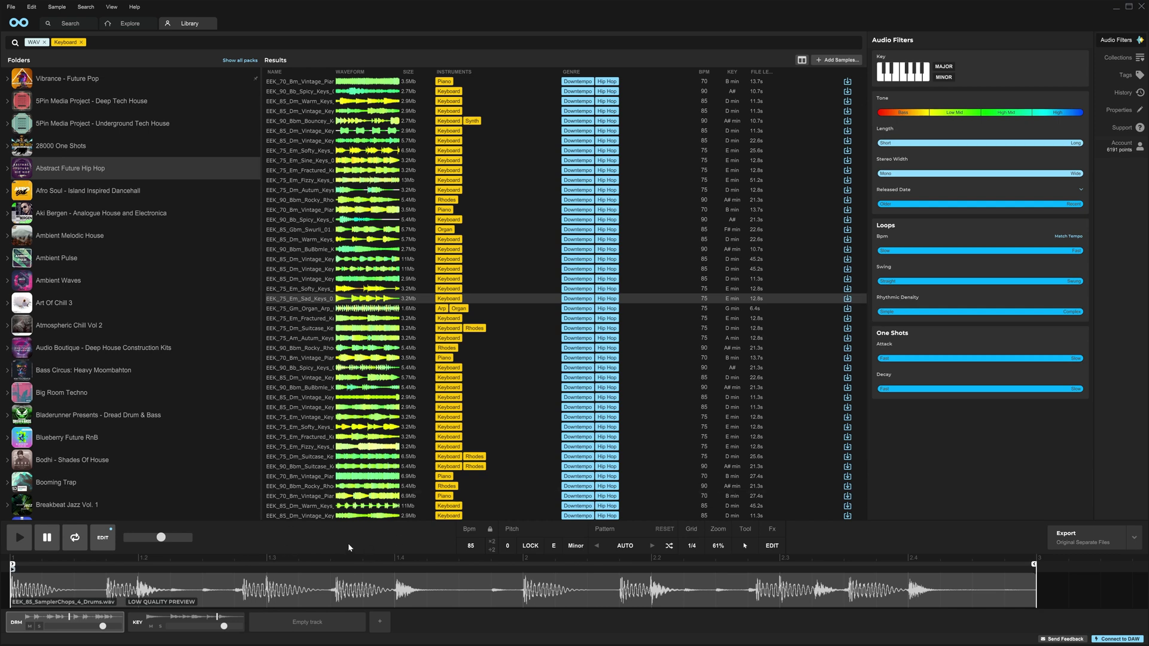